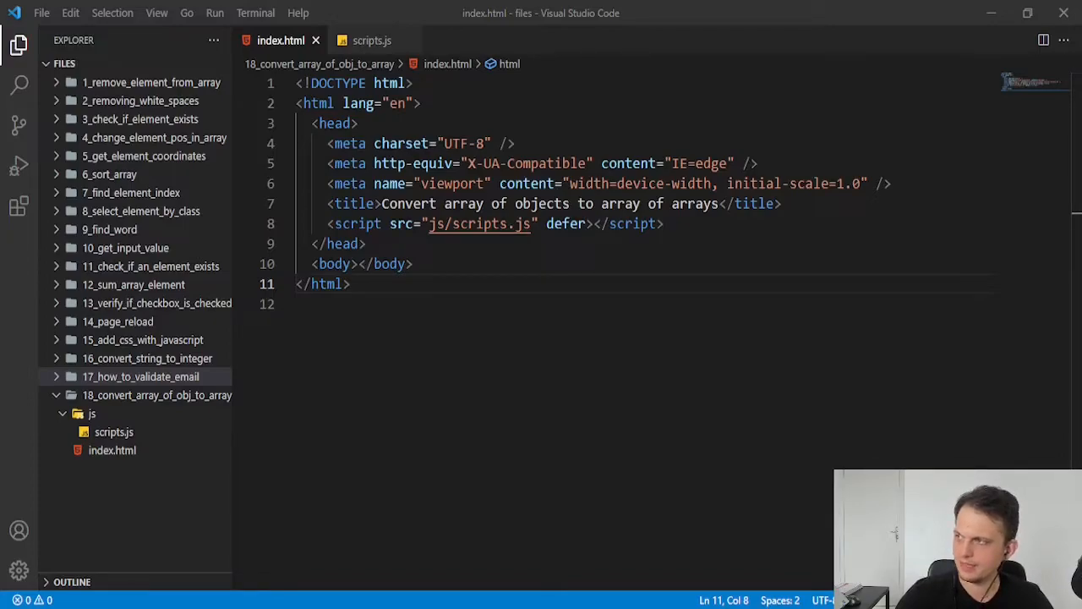
- In scripts.js, start const arrObjs = [ with the first two {id, name} objects (1 Matheus, 2 João)
click(132, 432)
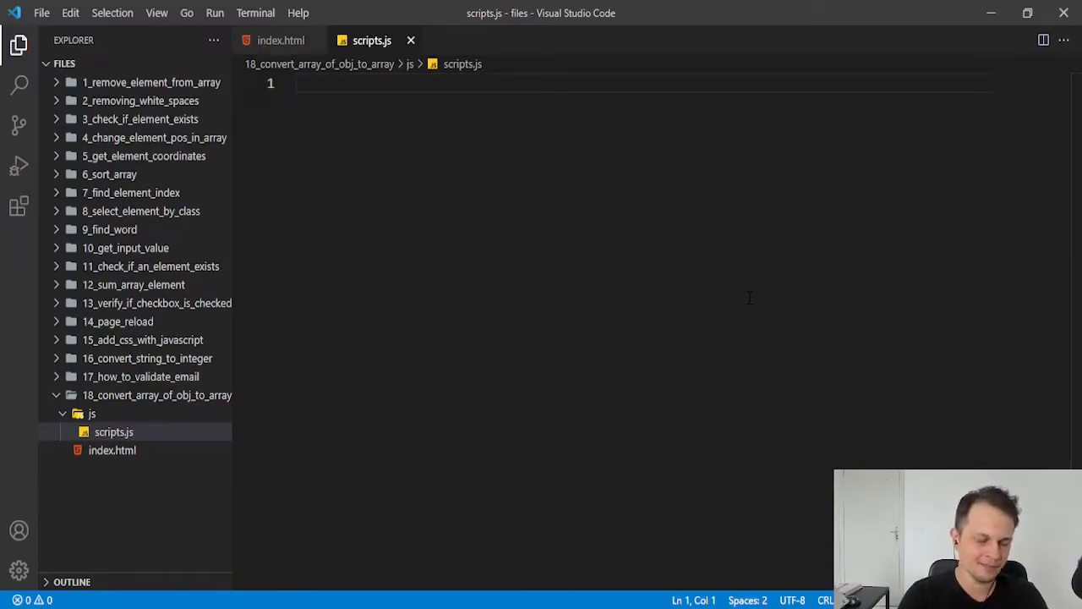
text(const arrO)
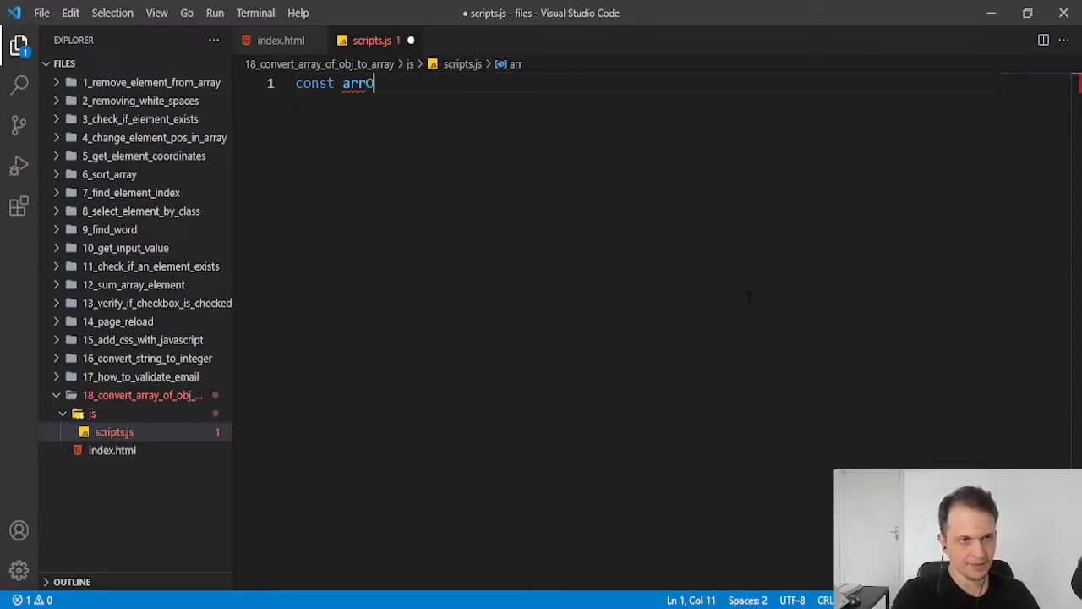
text(bjs = )
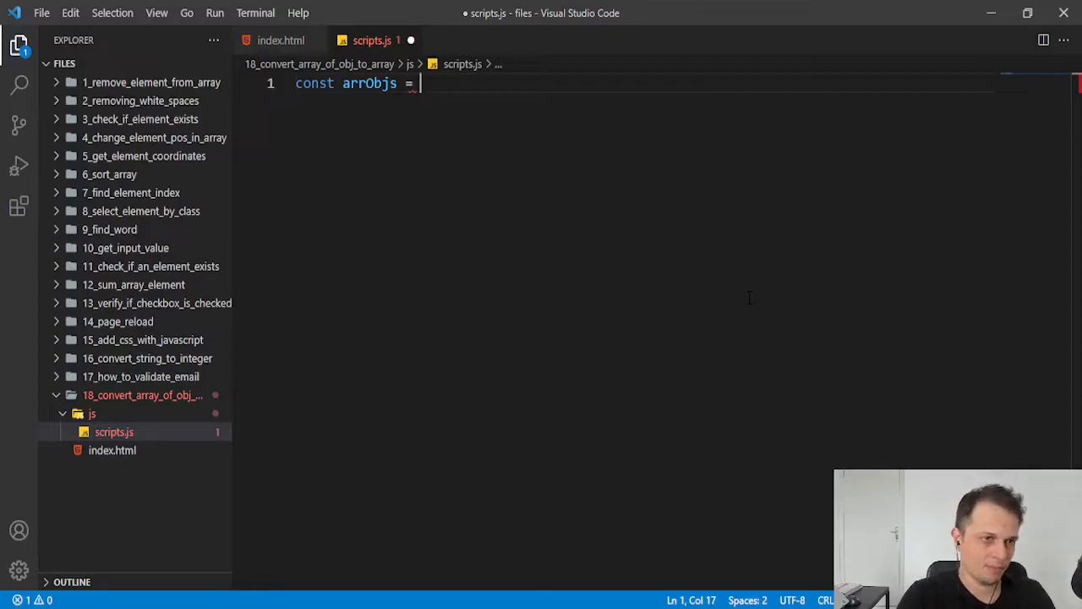
text([)
key(Return)
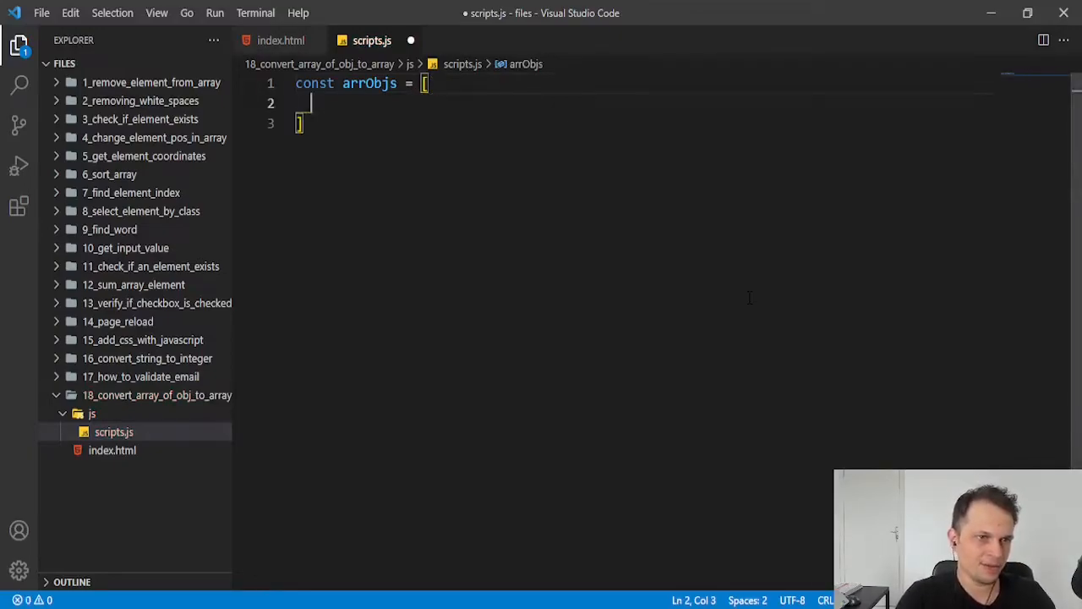
text({)
key(Right)
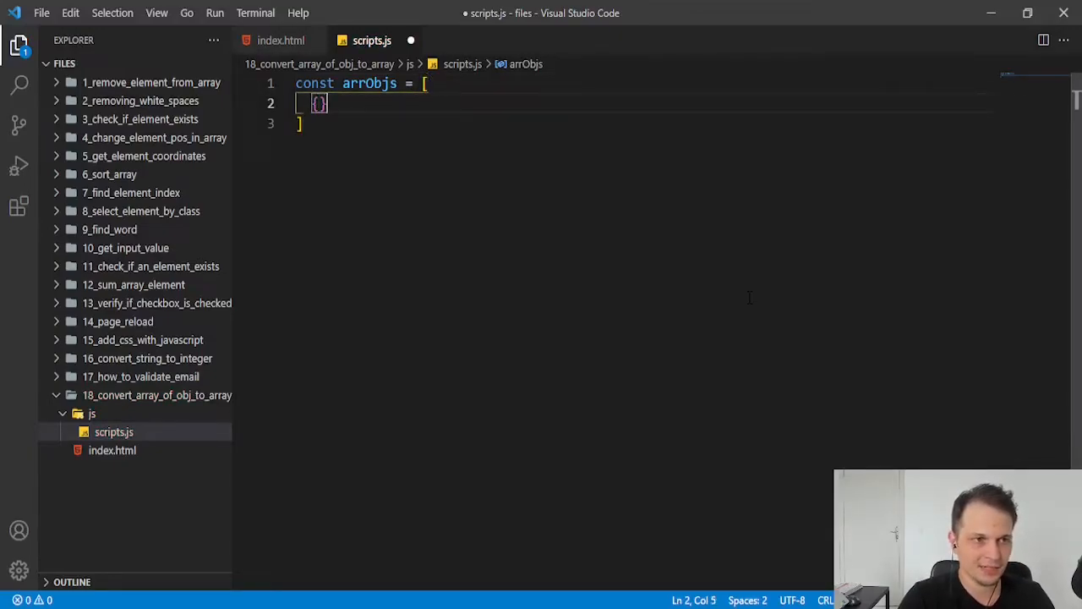
text(,)
key(Return)
text({)
key(Up)
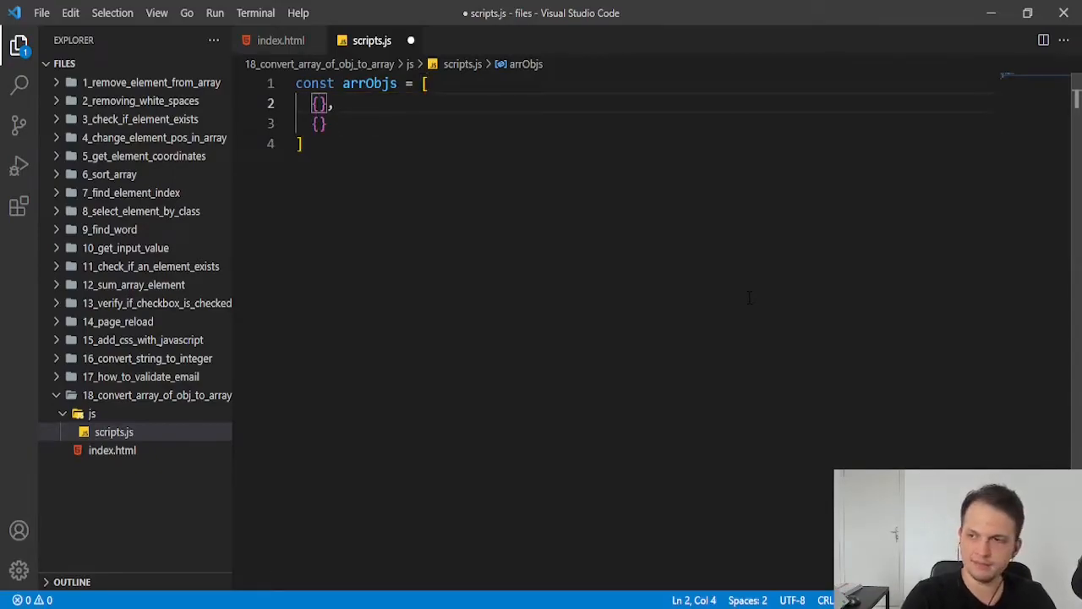
text(id: 1, )
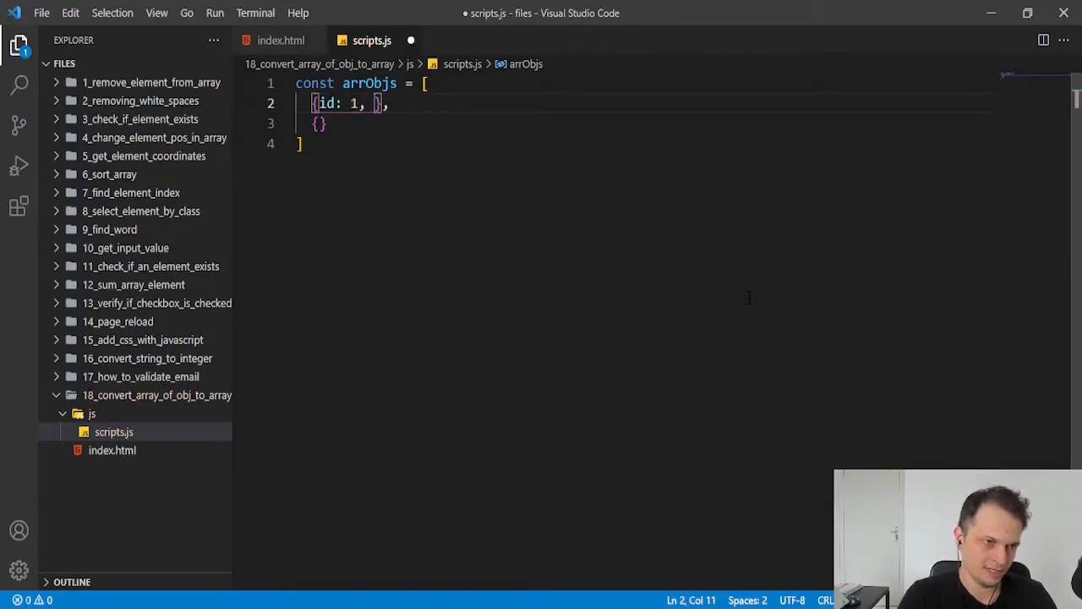
text(name: )
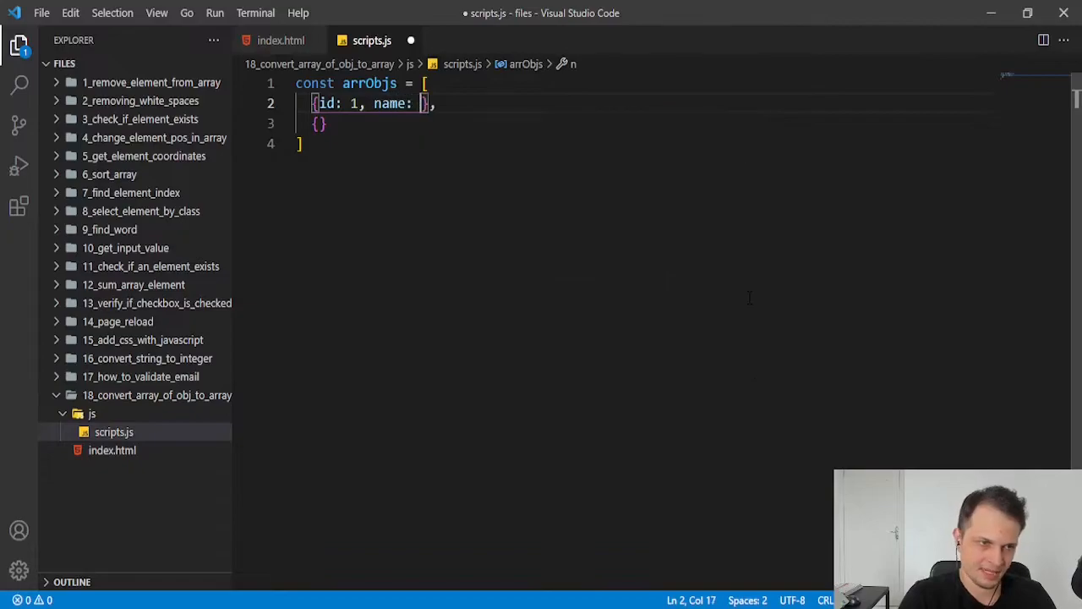
text("Matheus)
key(Down)
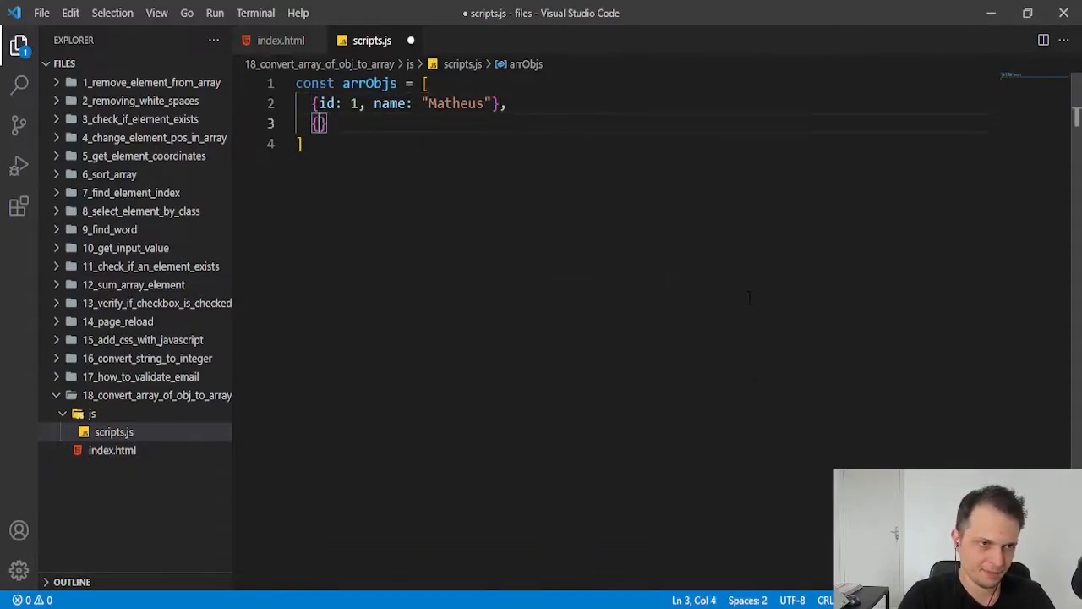
text(id: 2, )
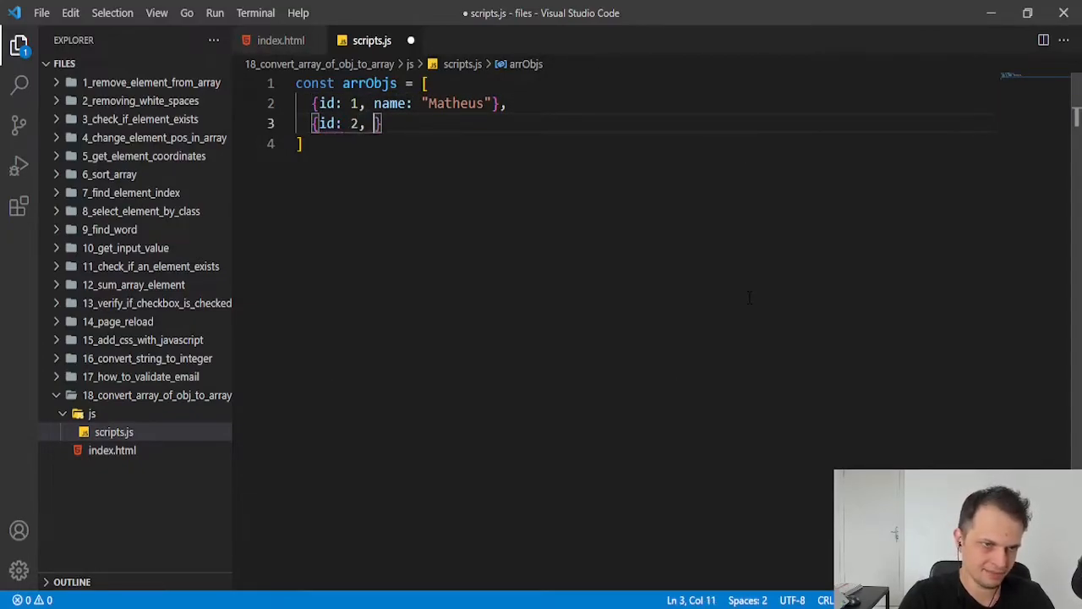
text(name: )
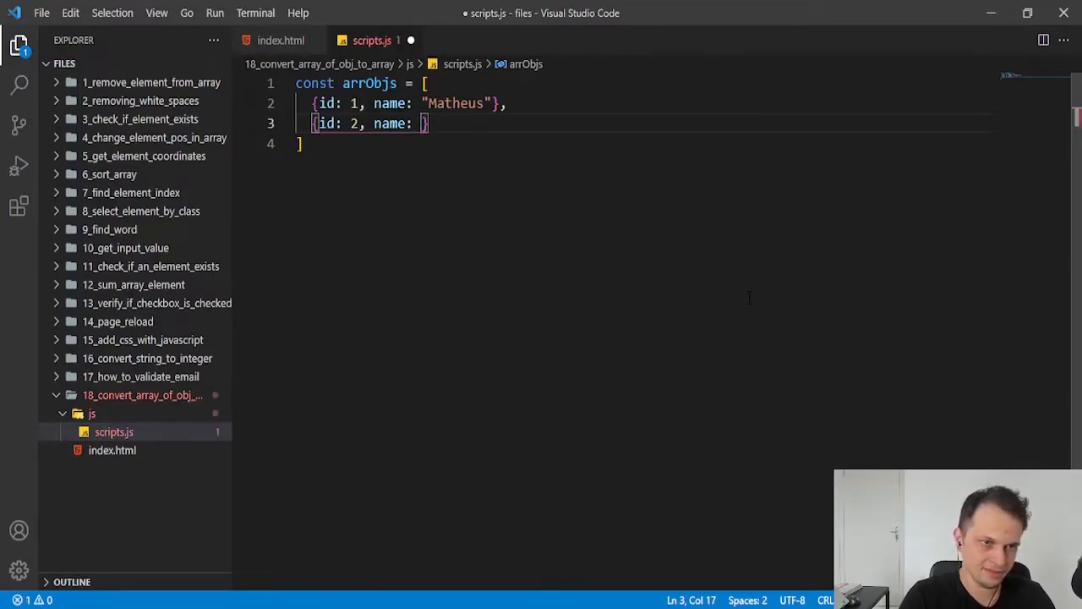
text("João)
- Add the third object {id: 3, name: 'Pedro'} and move the caret after the closing bracket
key(End)
text(,)
key(Return)
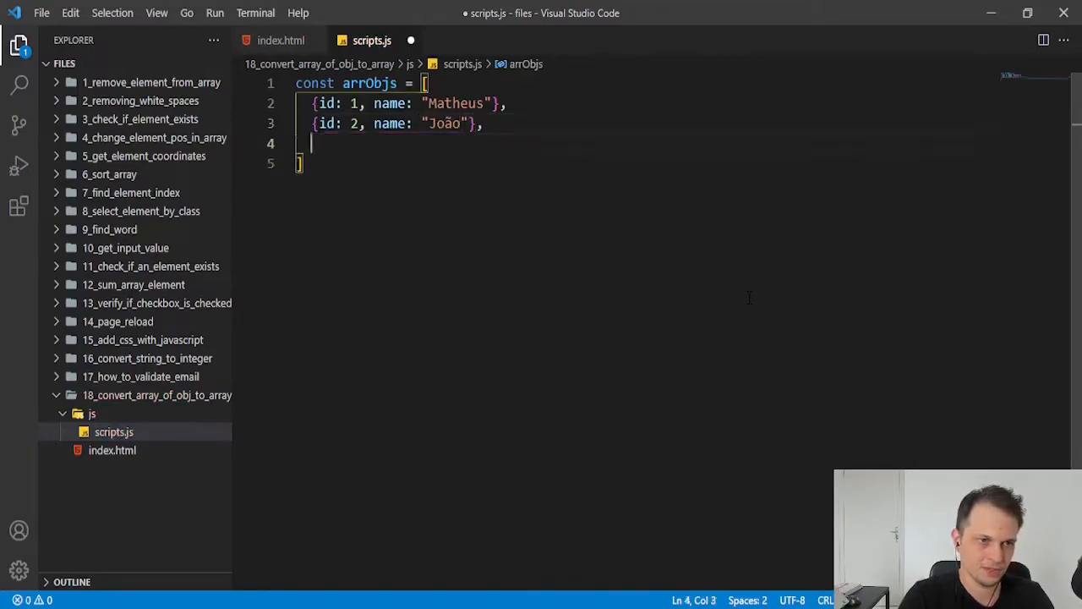
text({id: 3, )
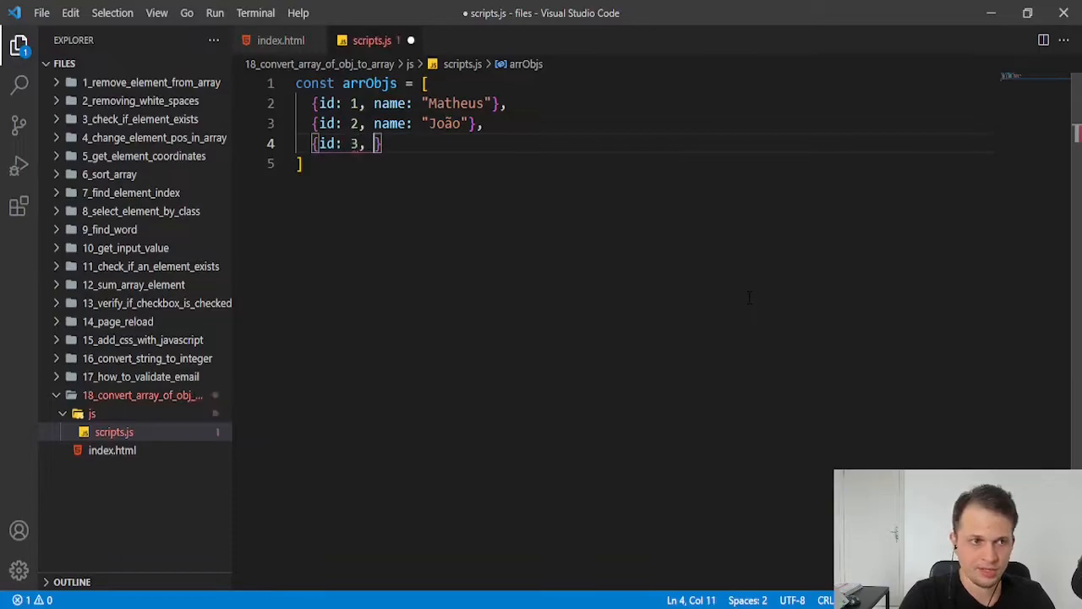
text(a)
key(BackSpace)
text(name: )
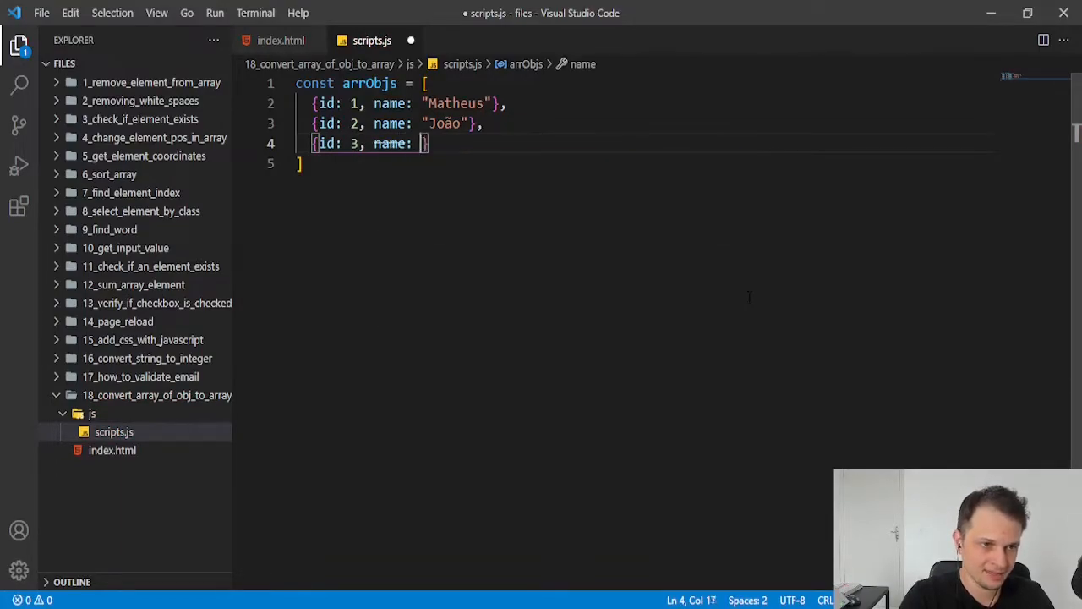
text("Pedro)
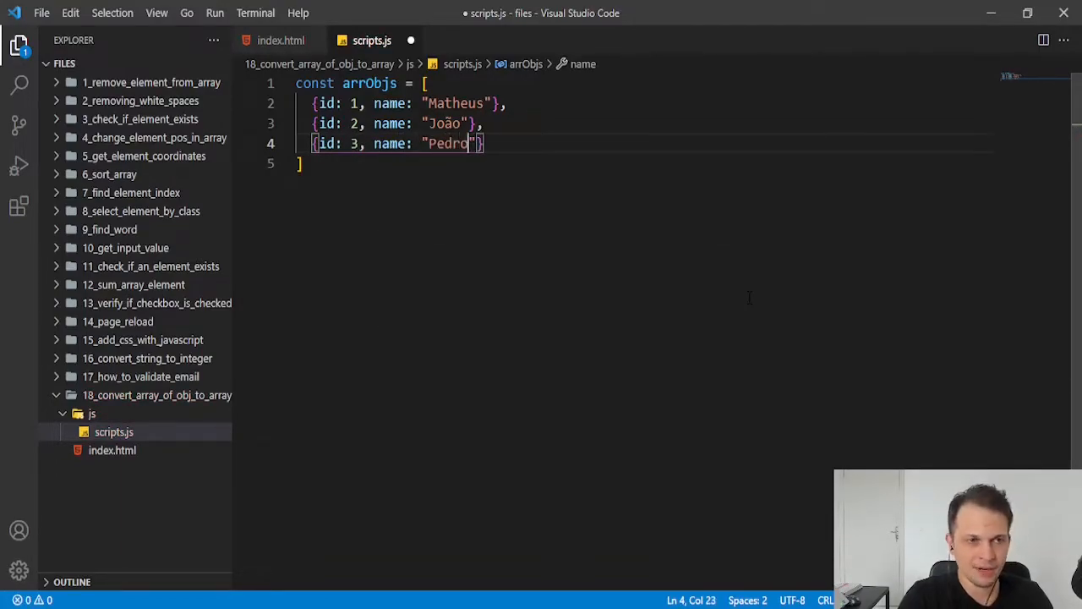
key(Down)
key(End)
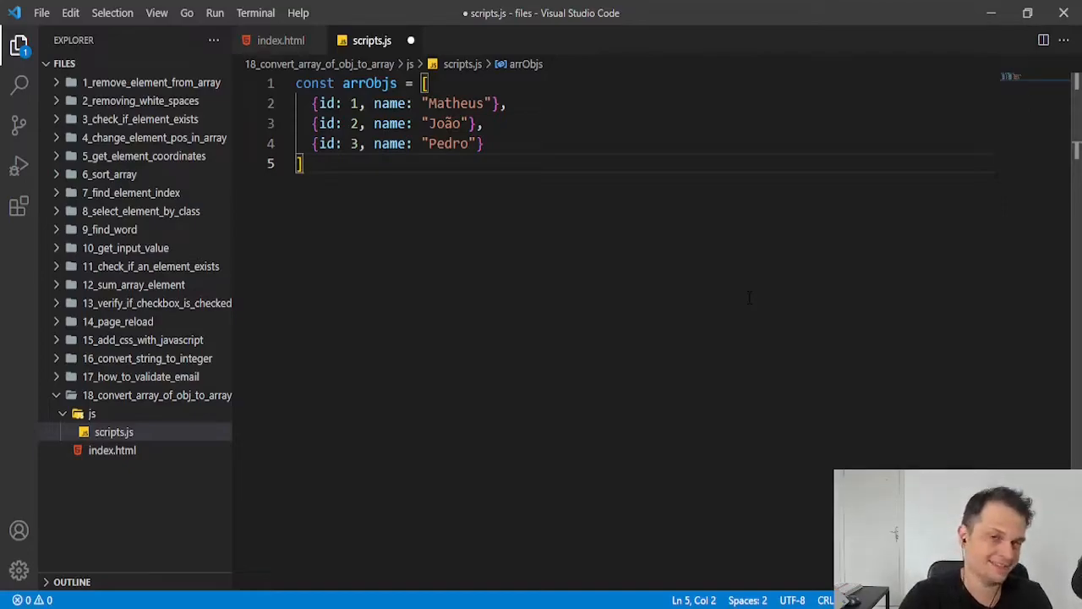
text(;)
- Close the declaration and write the comment // [{}, {}] sketching an array of objects
key(Return)
key(Return)
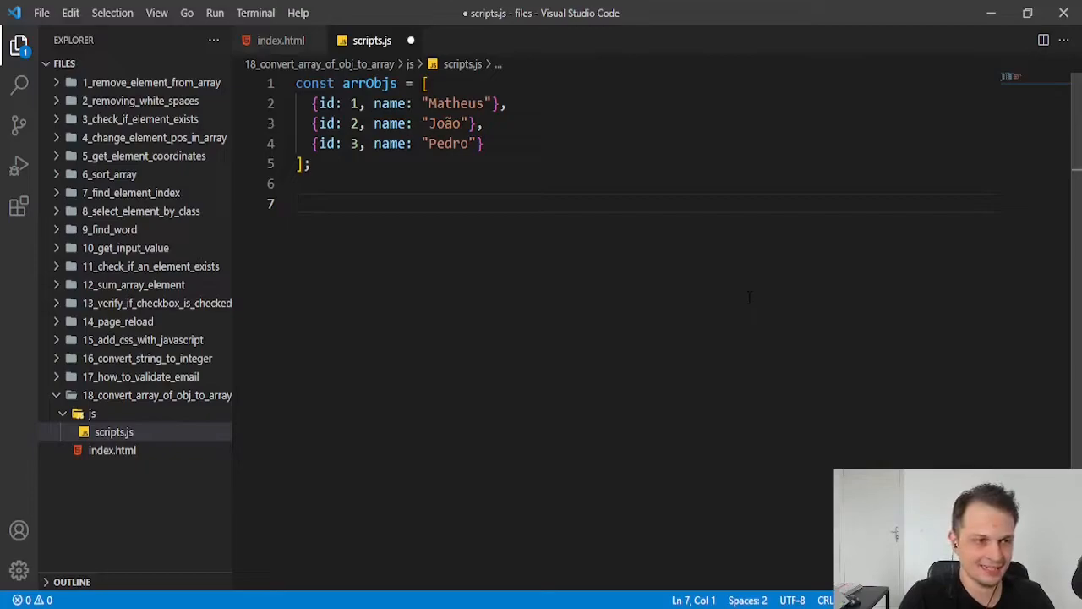
text(// [{)
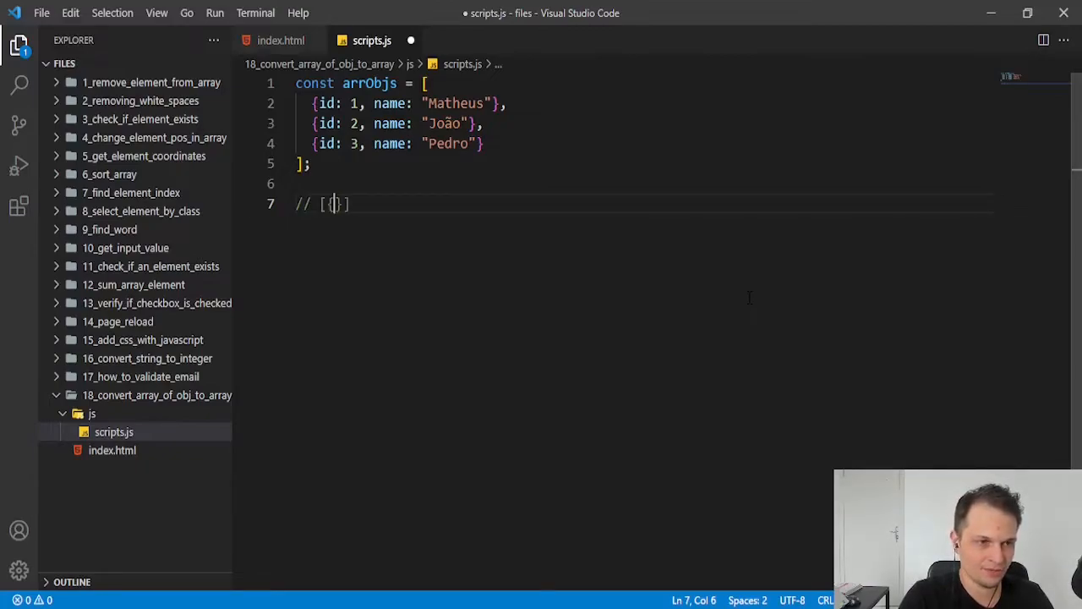
key(Return)
key(ctrl+z)
key(Right)
text(, {})
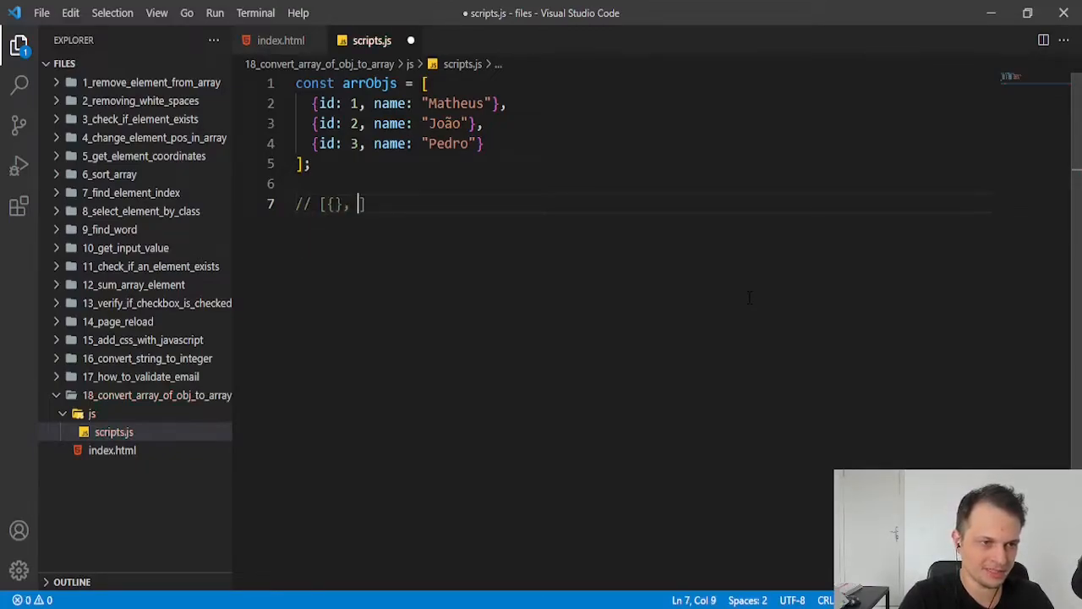
key(End)
- Write the comment // [[], []] for an array of arrays and leave blank lines below
key(Return)
text(// )
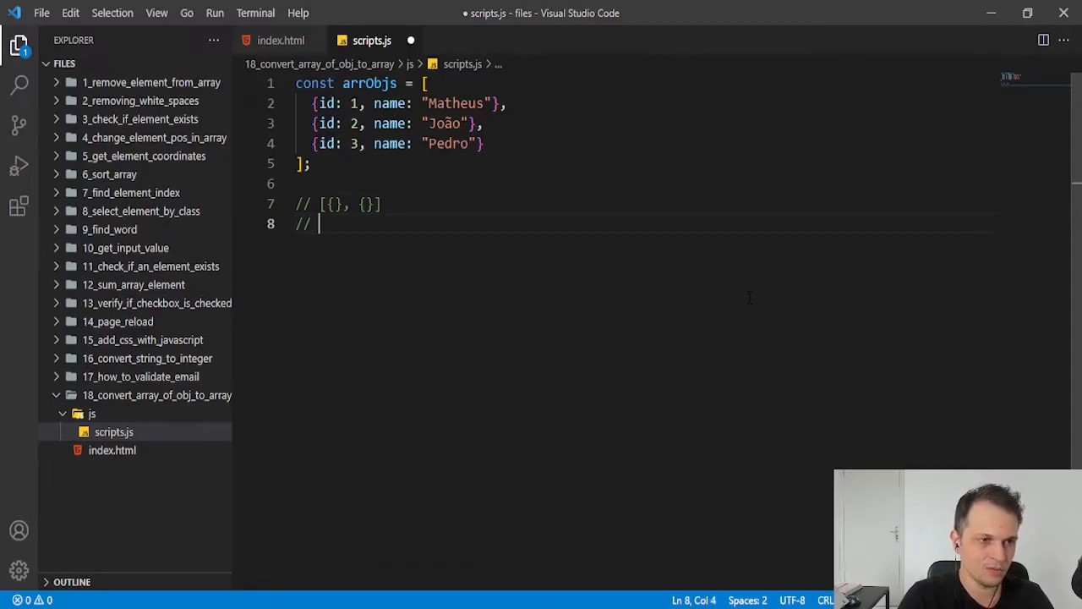
text([[)
key(Right)
text(, [)
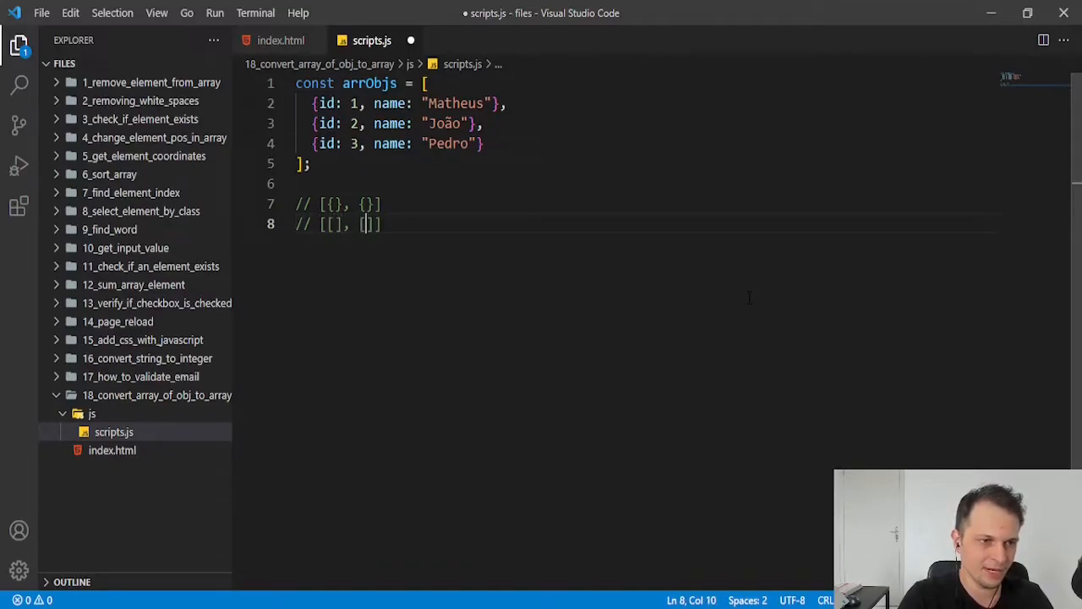
key(Right)
key(Right)
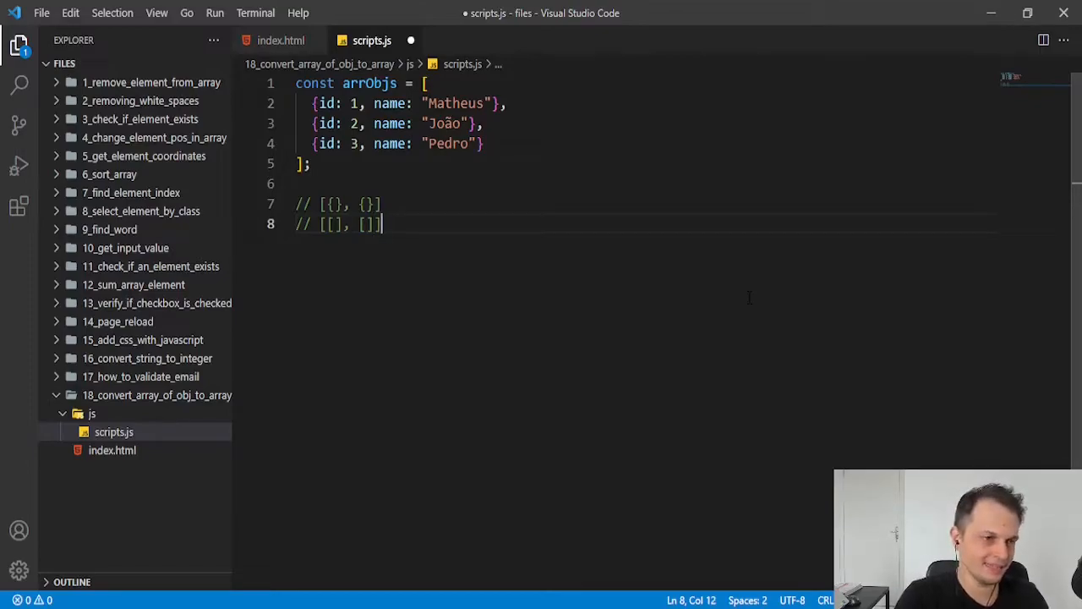
key(Return)
key(Return)
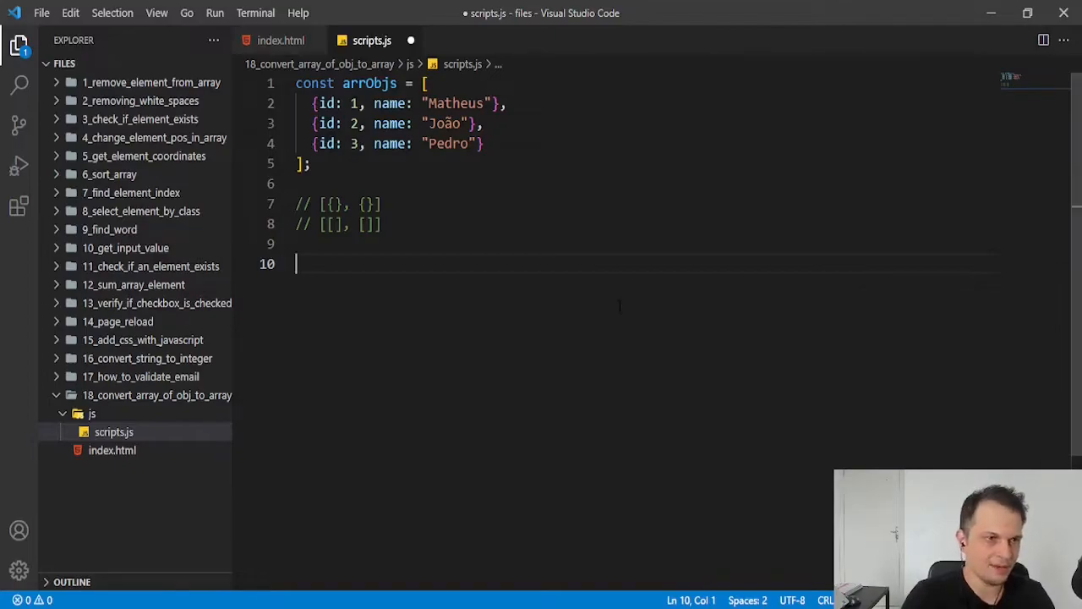
text(const arr)
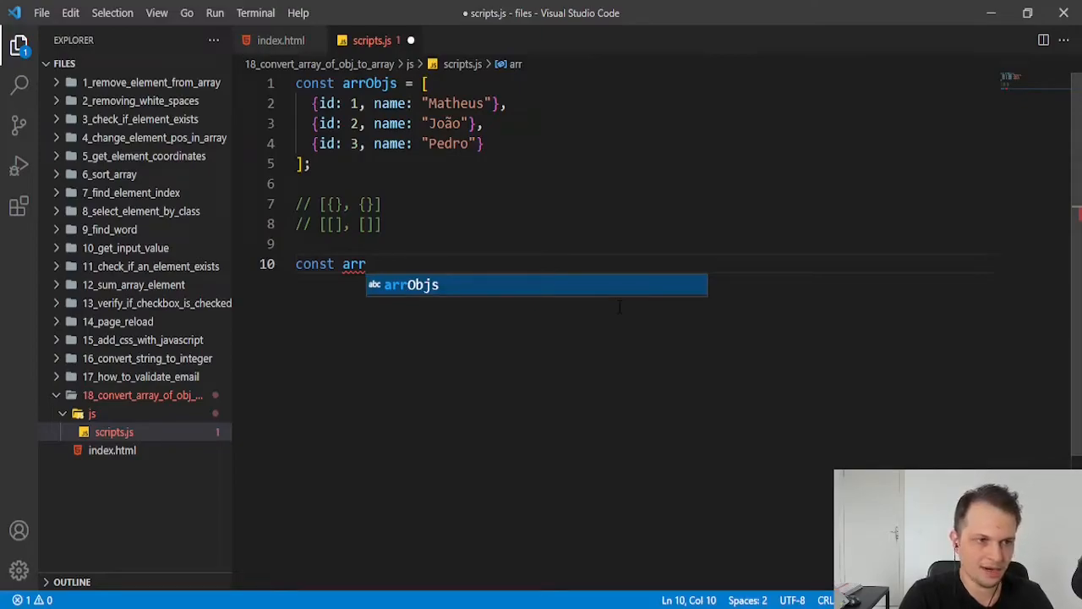
text(ay =)
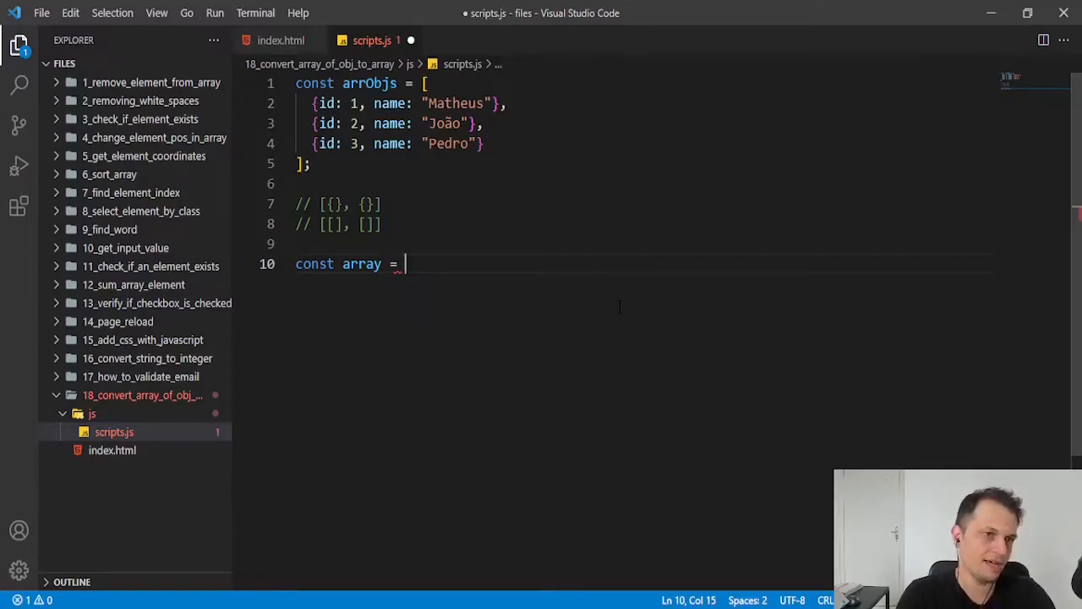
text(arr)
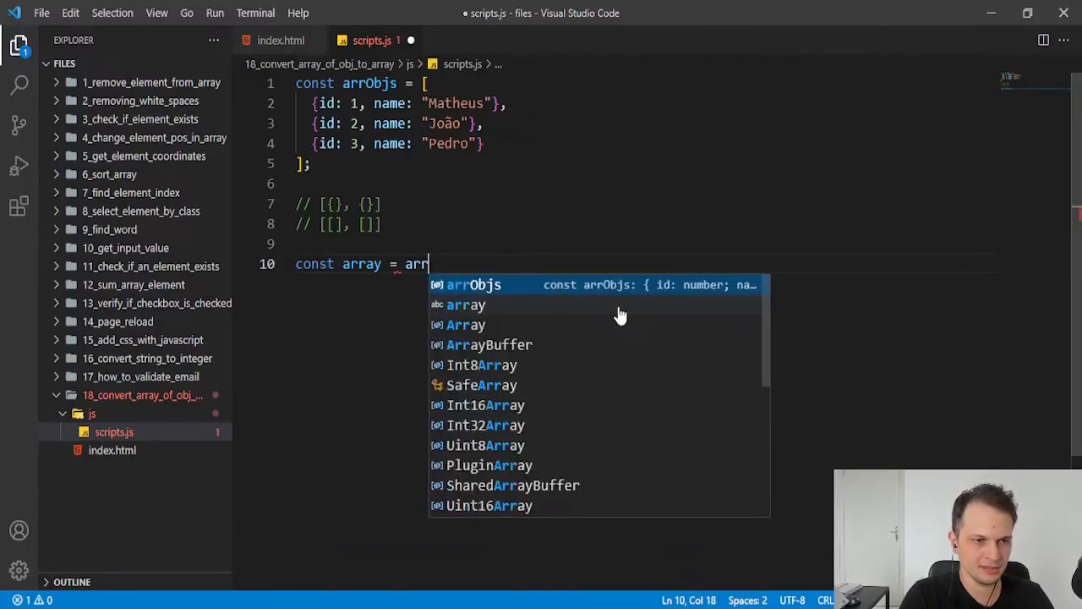
- Declare const array = arrObjs.map((obj) => { with an empty callback body
key(Tab)
text(.map)
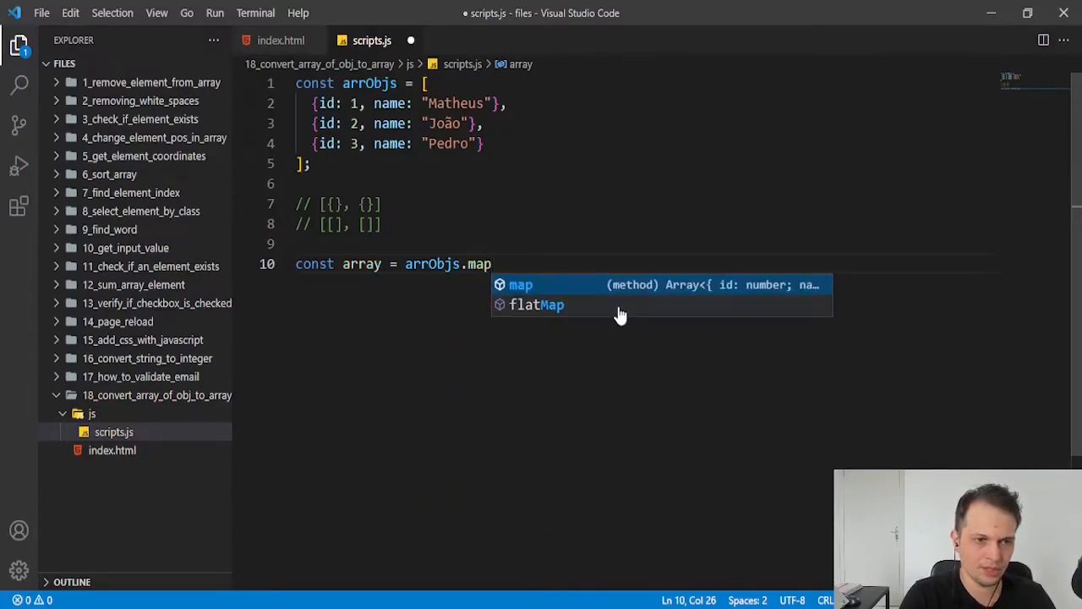
text((()
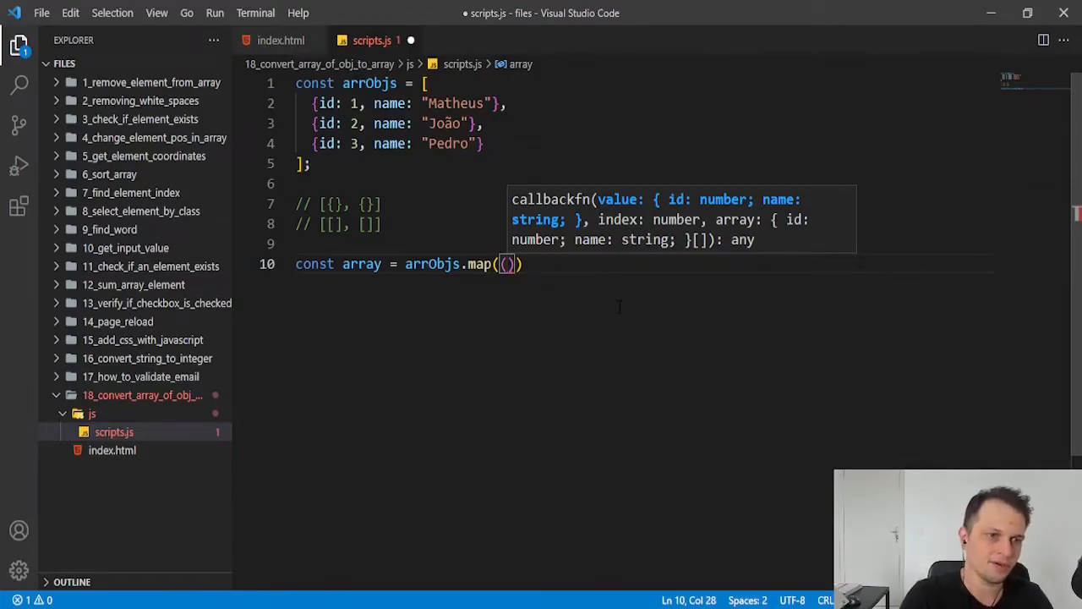
text(obj)
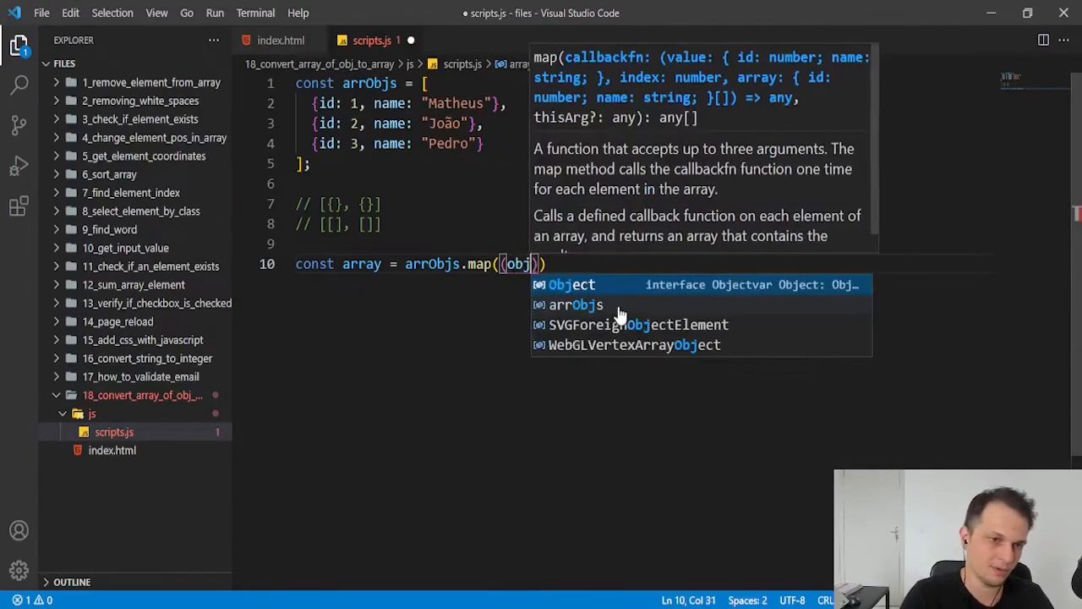
text() => )
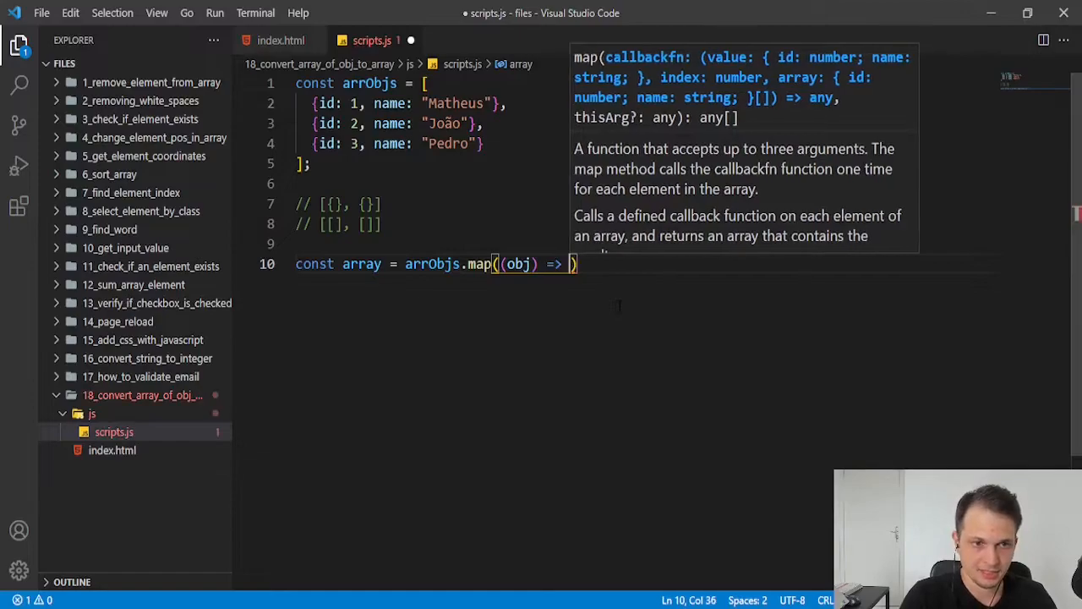
text({)
key(Return)
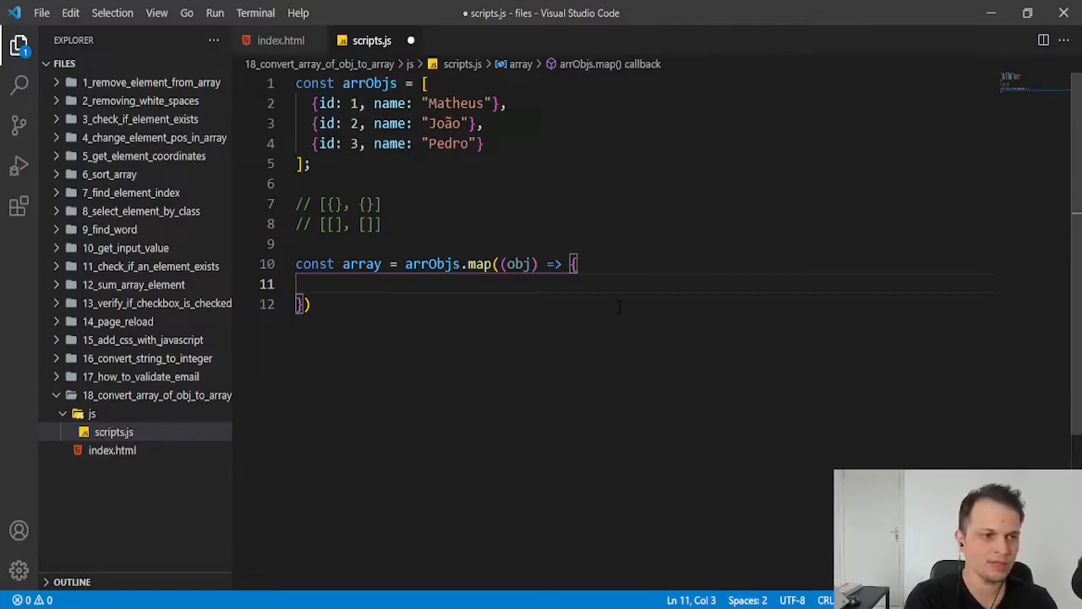
text(return)
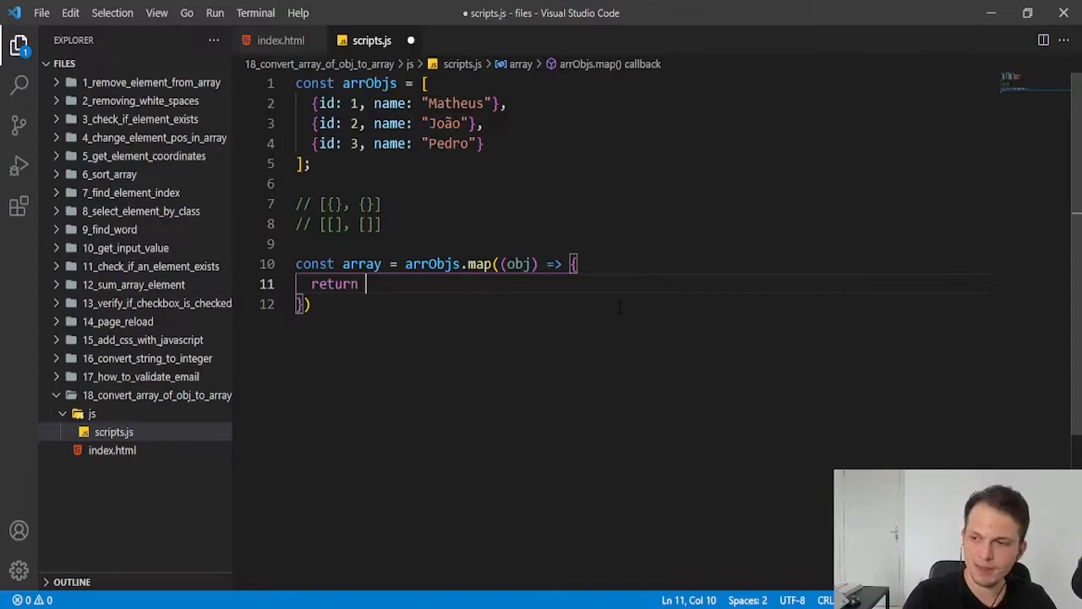
text(Objec)
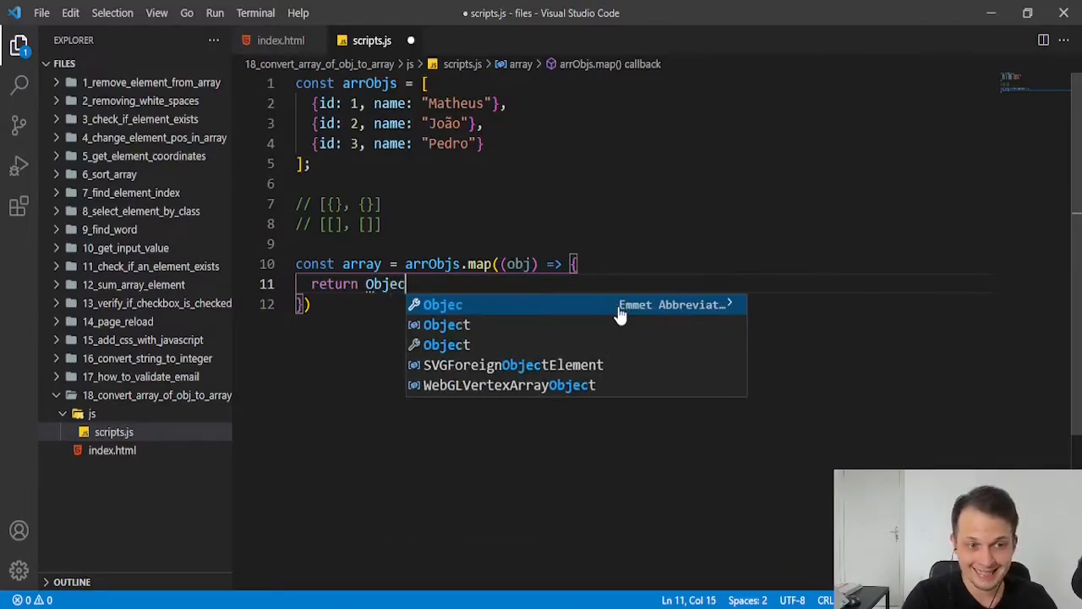
text(t.)
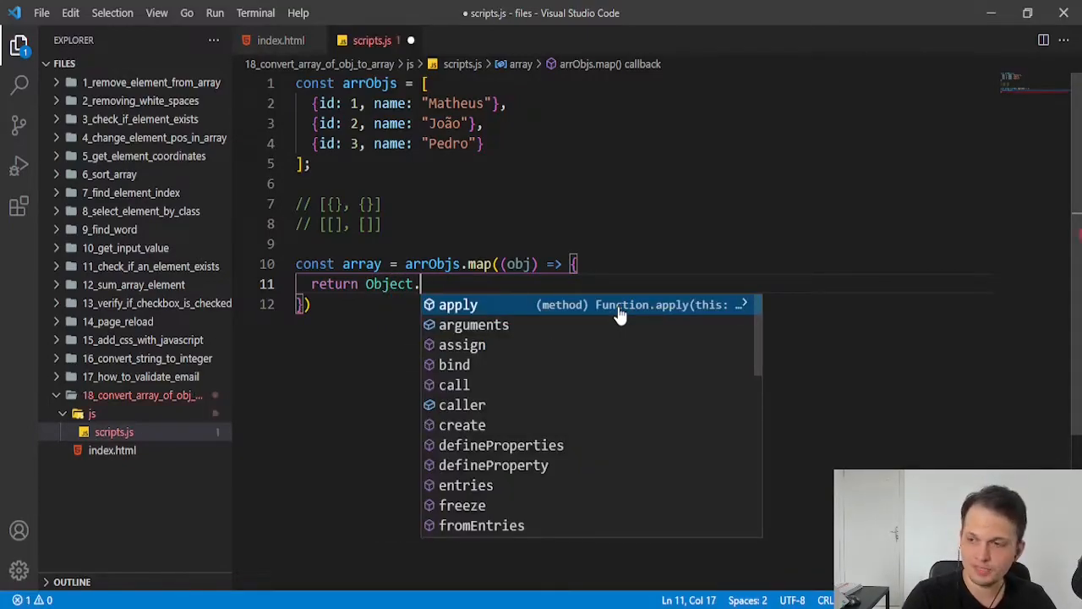
text(keys()
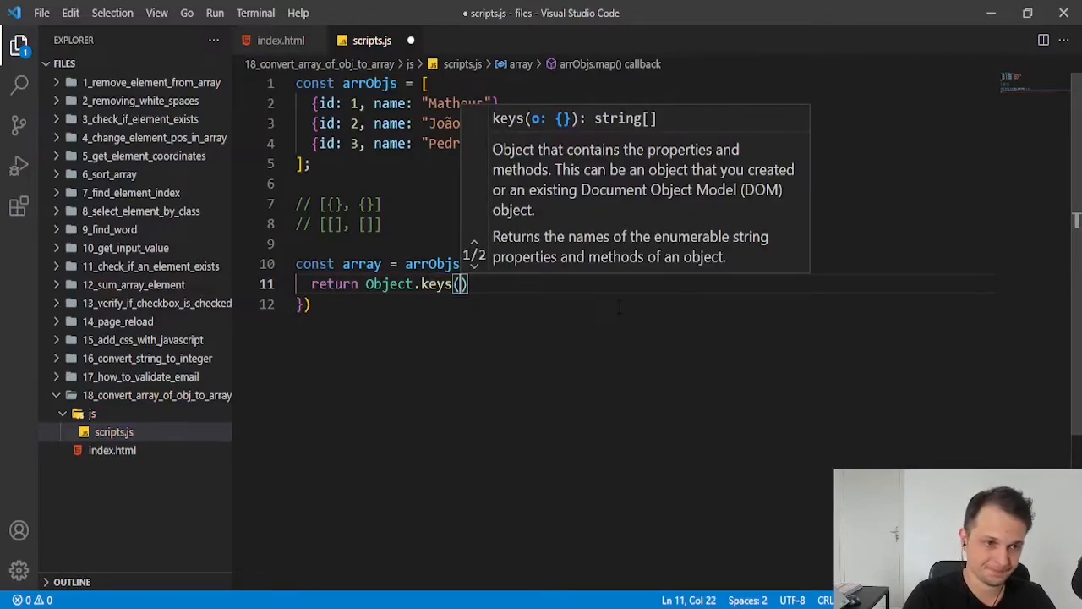
text(o)
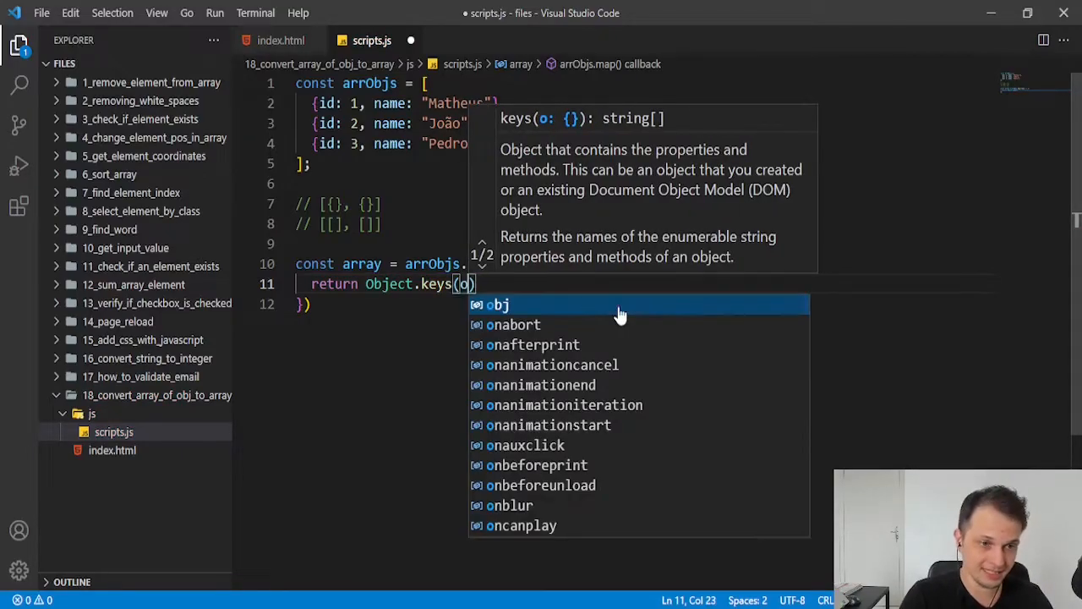
text(bj)
- Make the callback return Object.keys(obj) with a // id, name comment above it
key(Right)
key(Up)
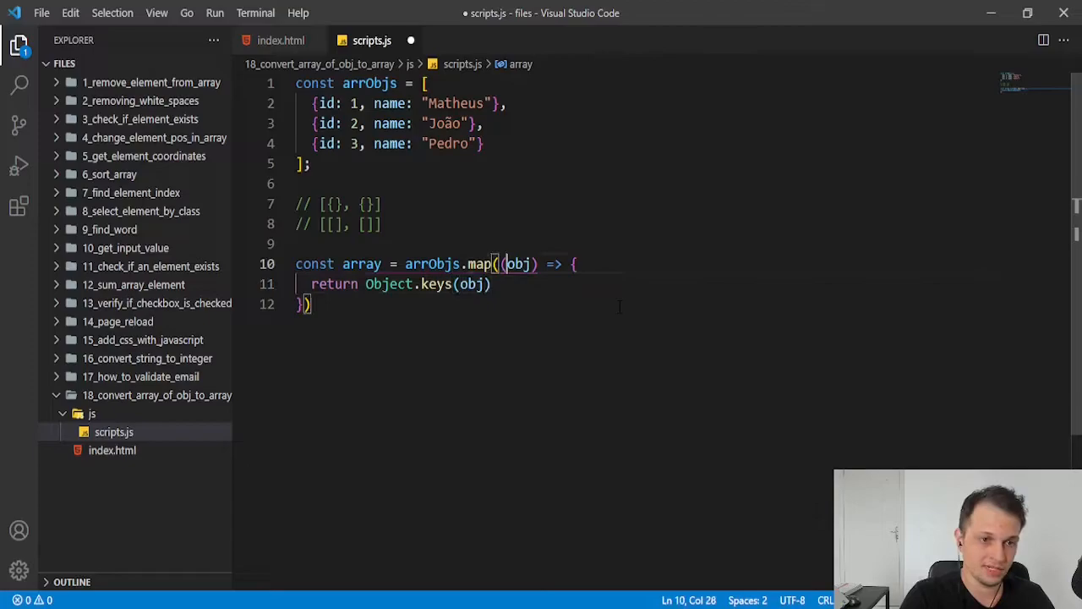
key(End)
key(Return)
text(// )
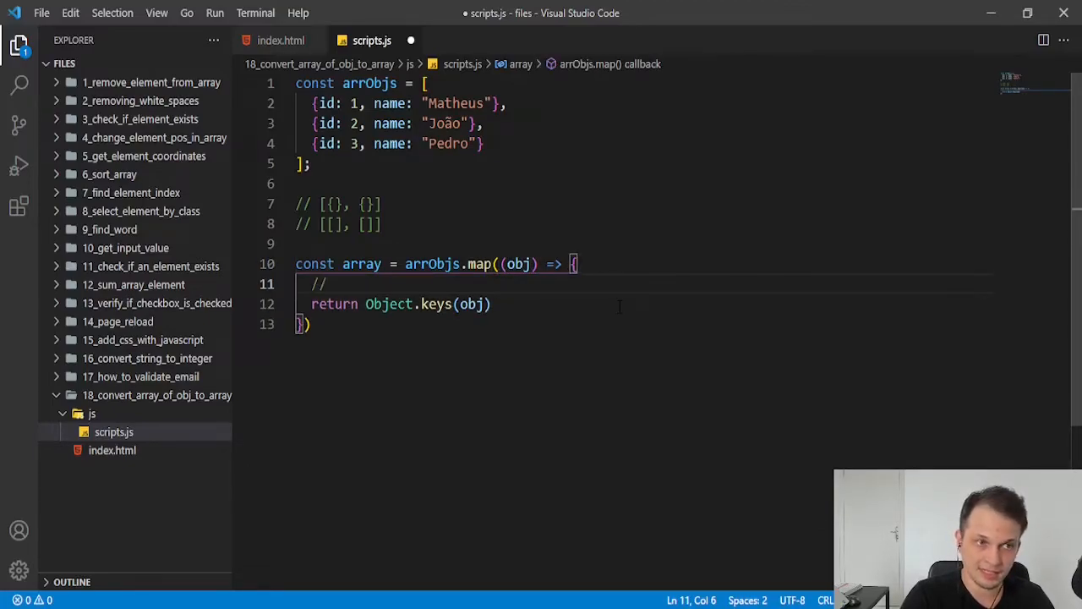
text(id, )
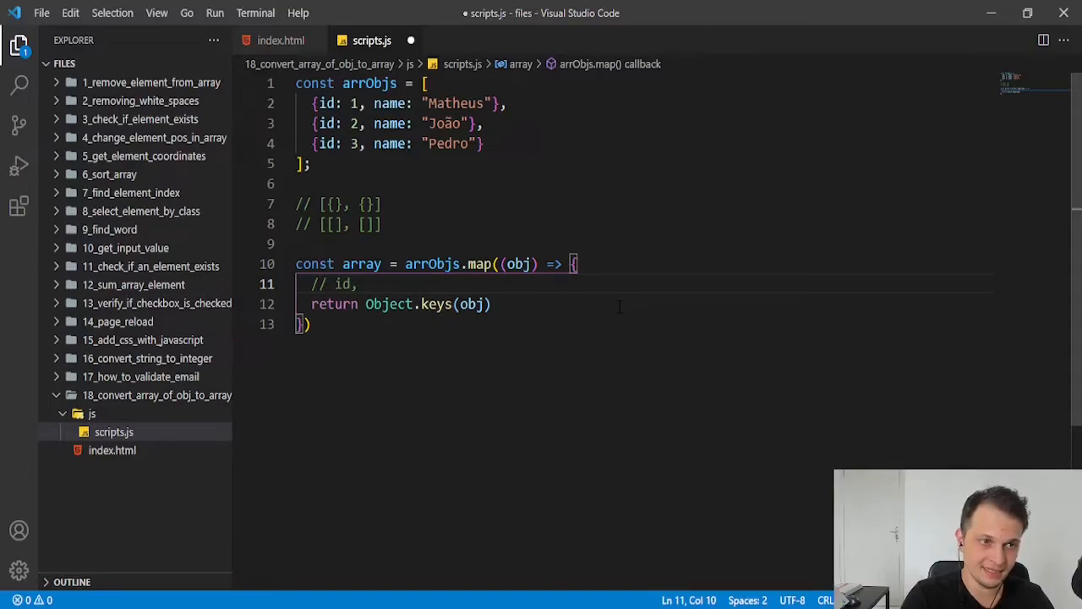
text(name)
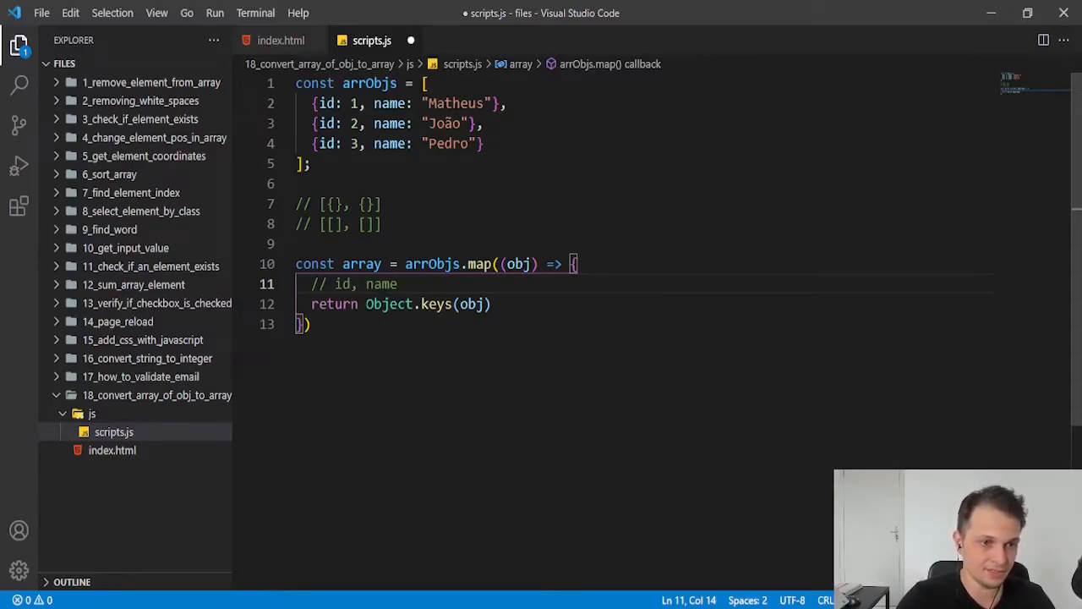
drag(365, 304, 492, 304)
click(495, 304)
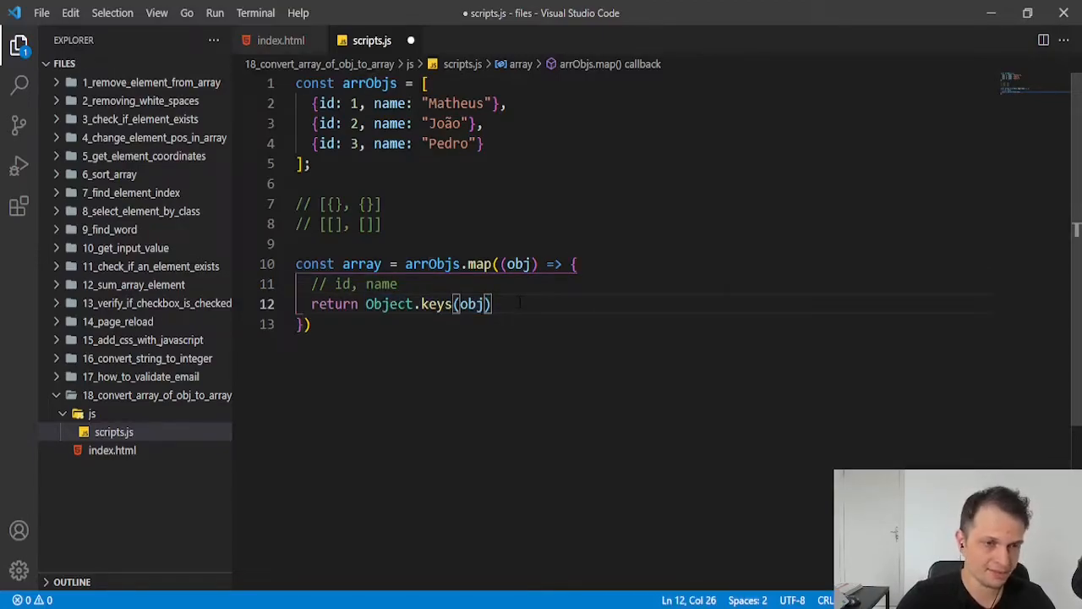
text(.map)
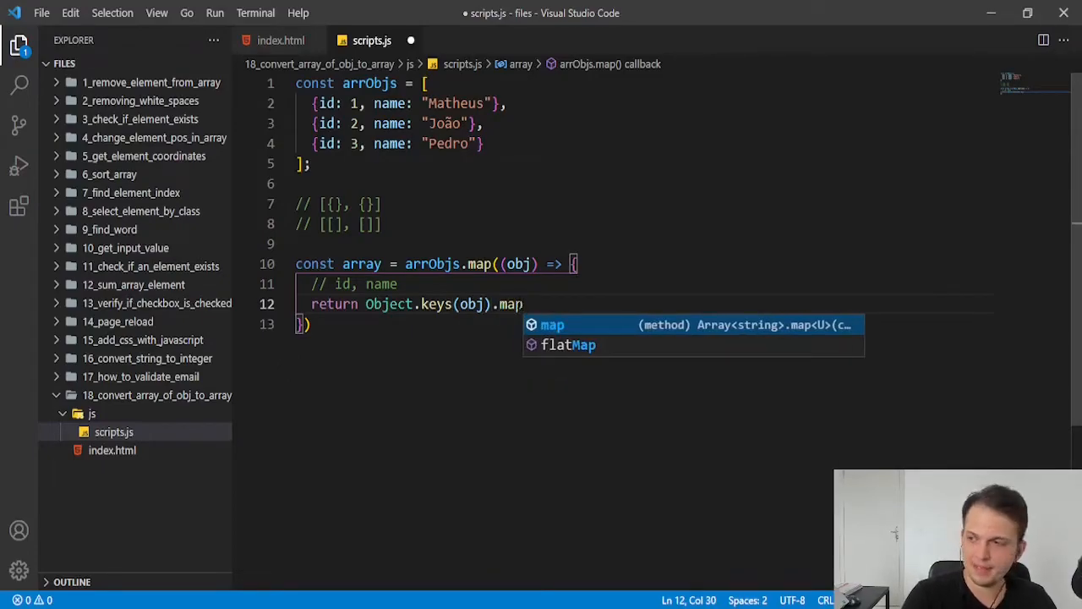
text((()
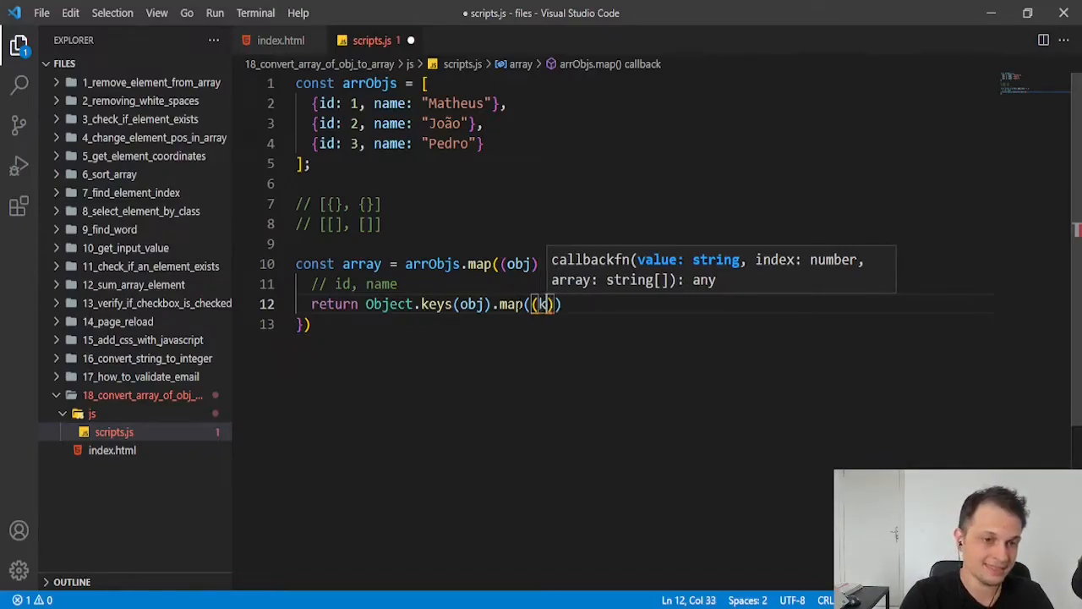
text(key) => )
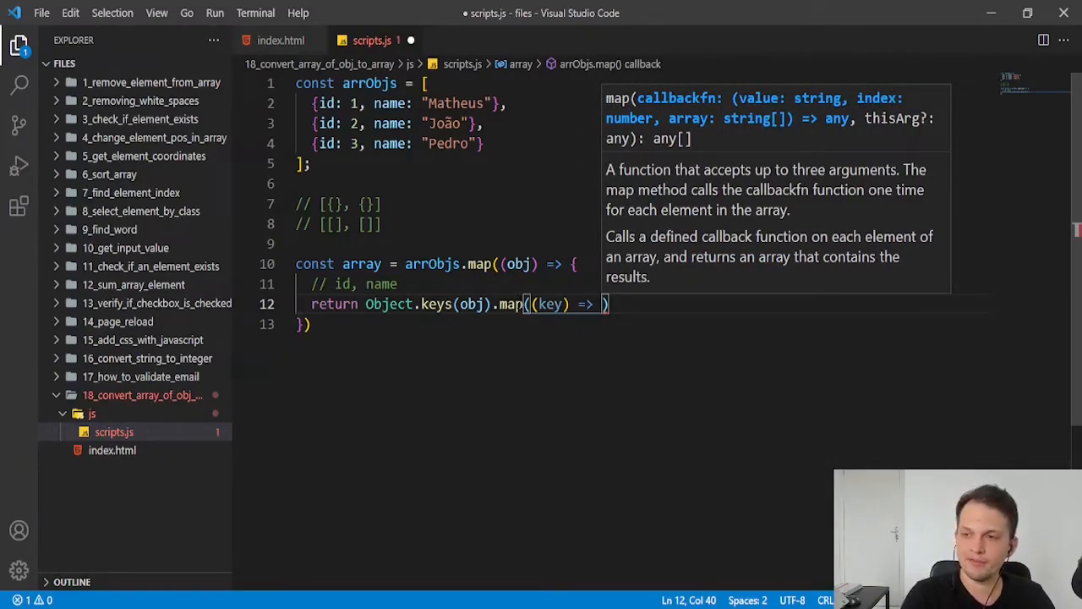
text({)
- Chain .map((key) => obj[key]) so each object becomes an array of its values
key(Return)
key(ctrl+s)
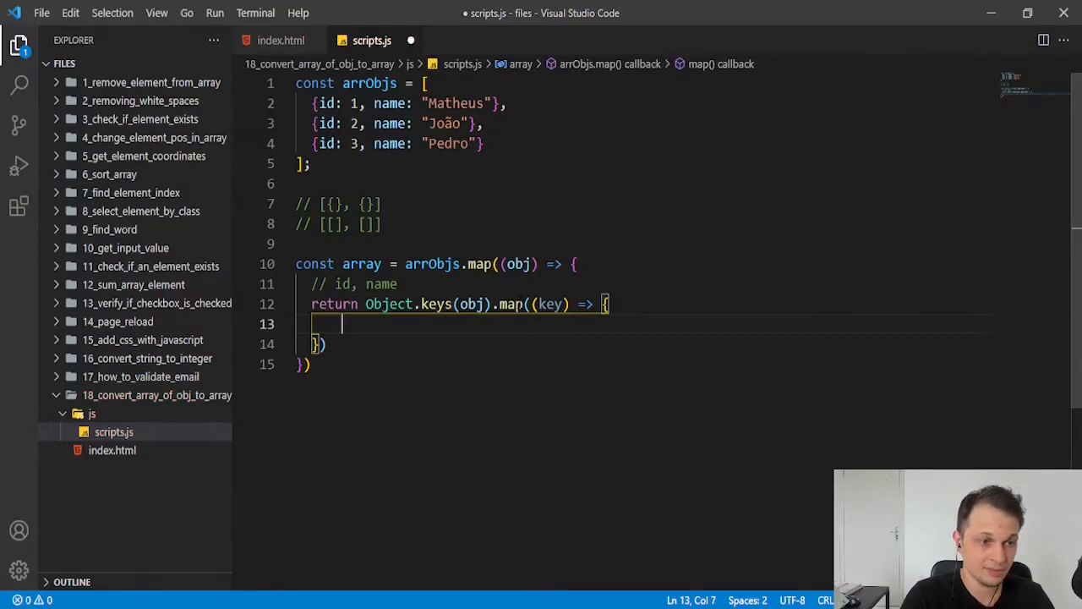
text(return o)
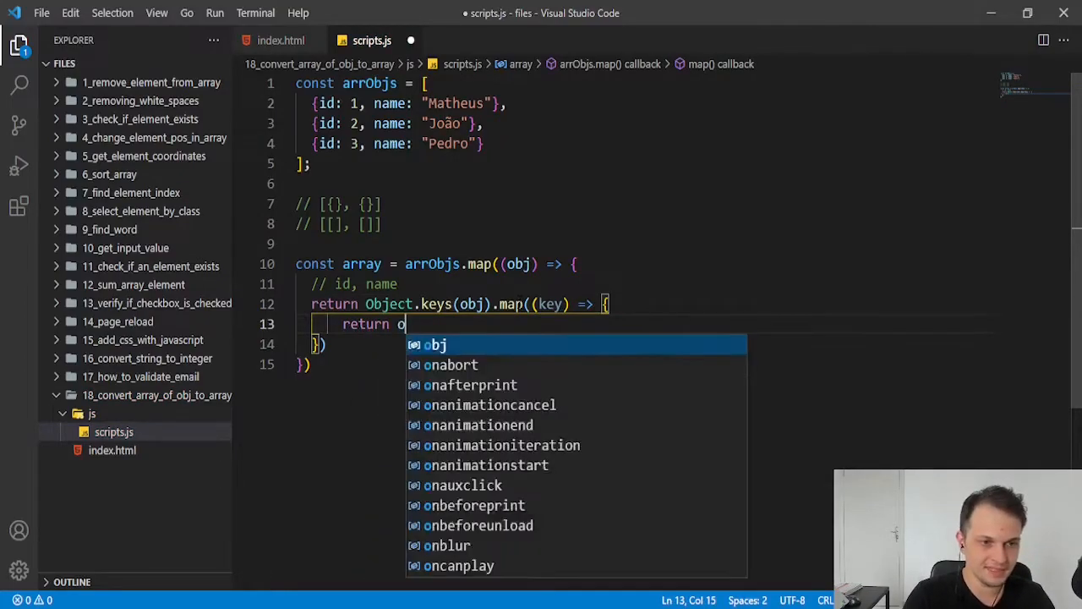
text(bj[key)
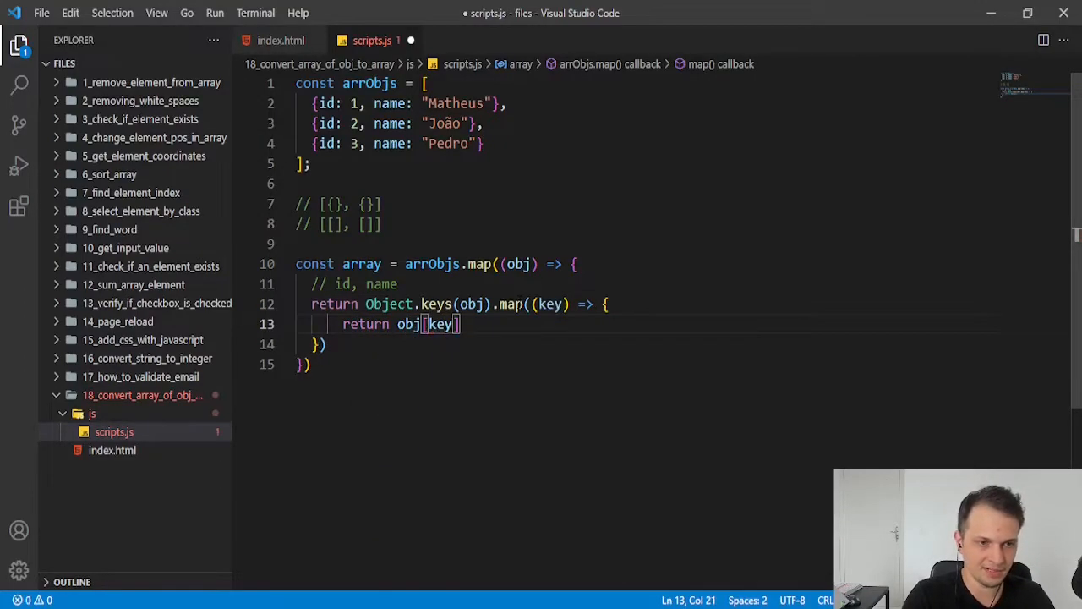
key(Down)
key(Down)
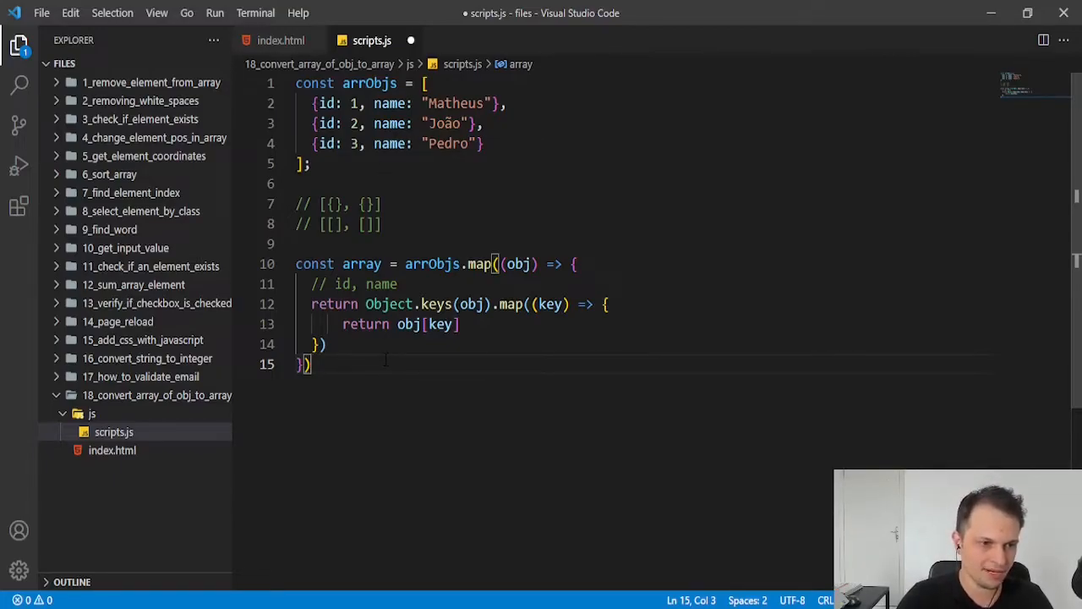
key(Return)
key(Return)
scroll(592, 254, down, 3)
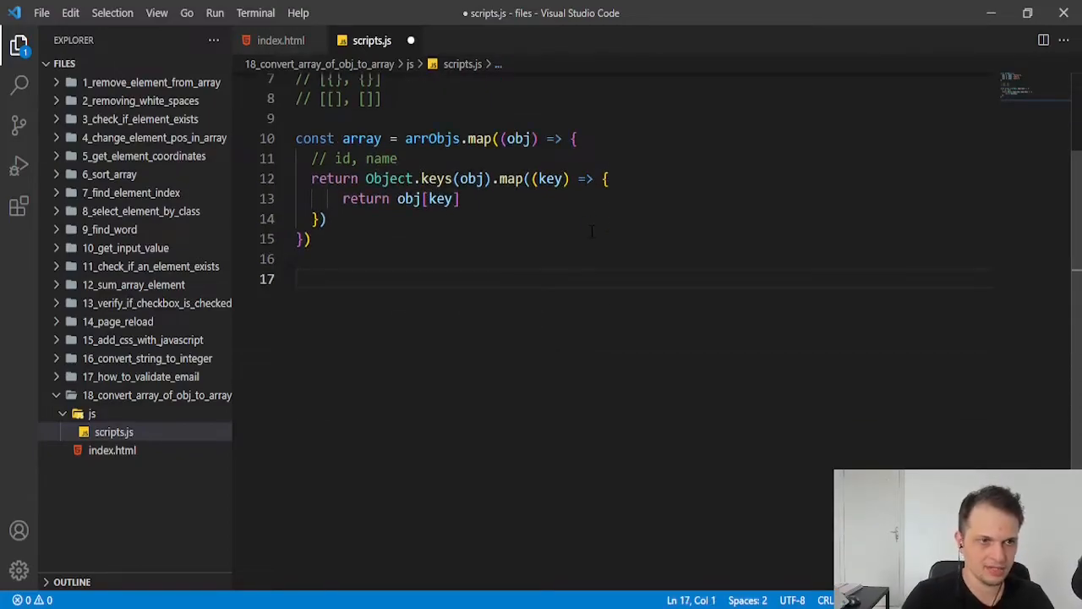
text(console.lo)
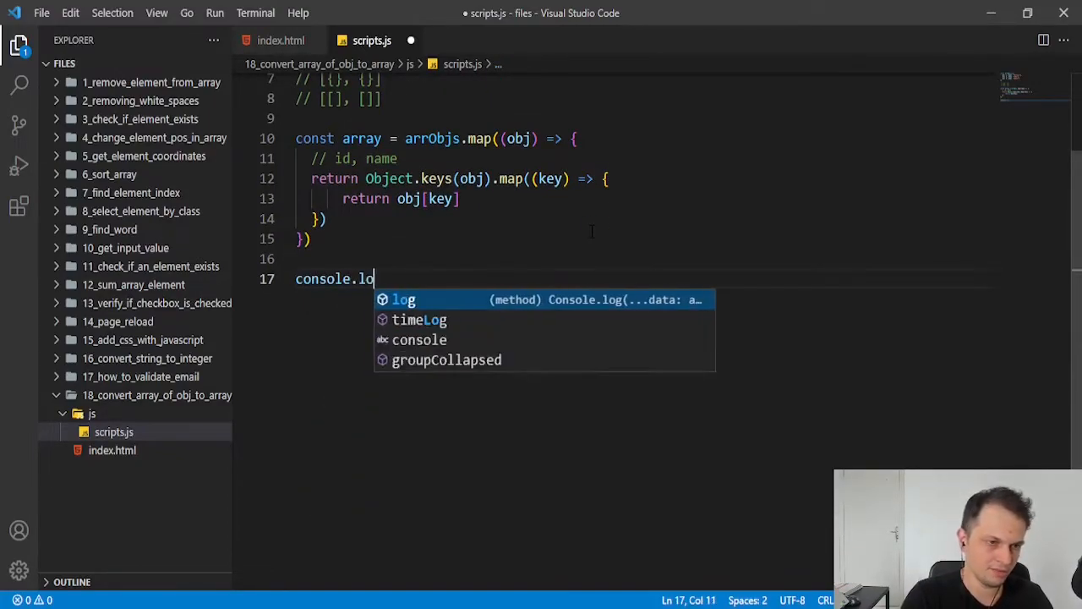
text(g(array)
- Add console.log(array), save, and serve index.html with Live Server
key(Escape)
key(ctrl+s)
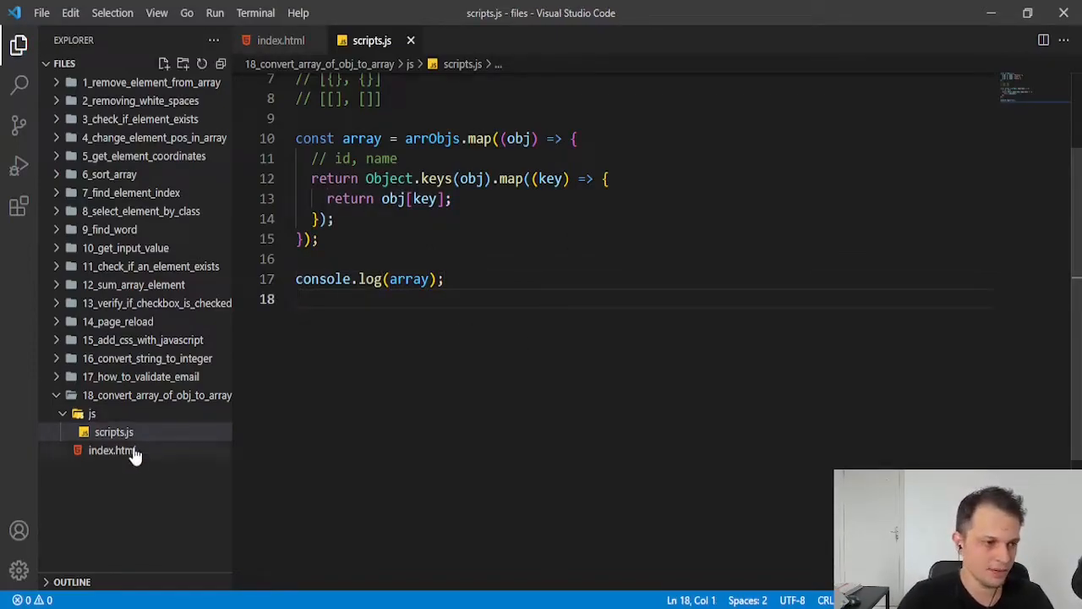
right_click(114, 432)
click(211, 148)
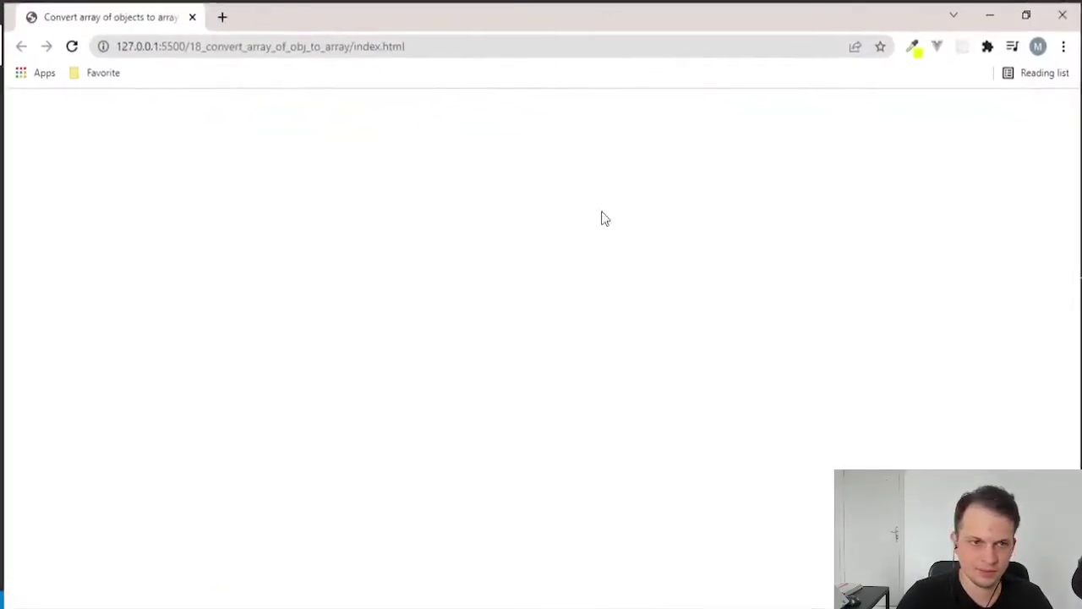
right_click(386, 109)
- In Chrome DevTools Console, expand the logged Array(3) showing [1,'Matheus'], [2,'João'], [3,'Pedro'], then return to VS Code
click(394, 420)
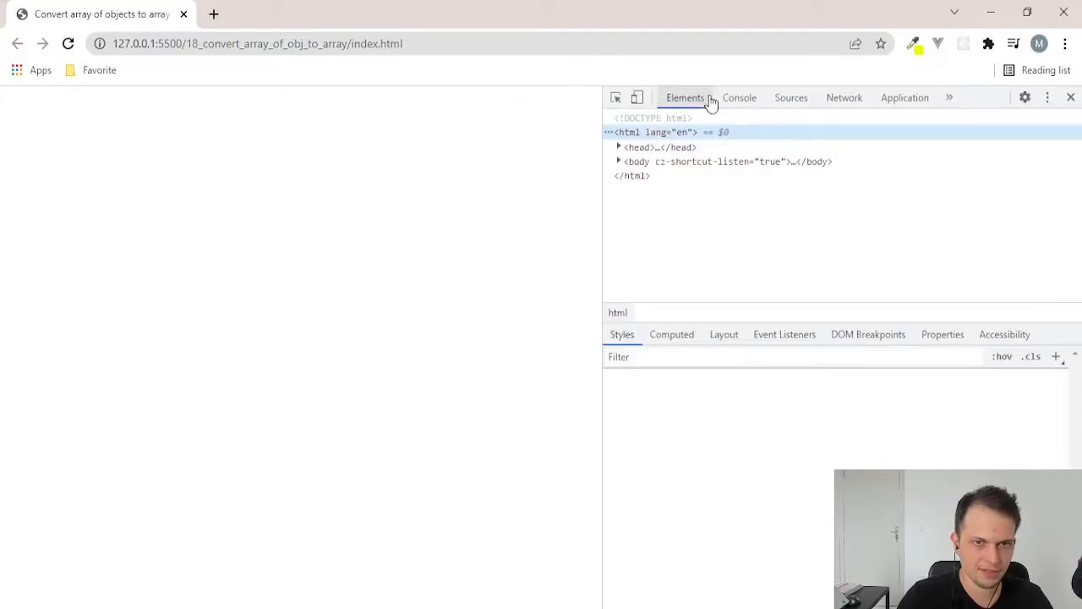
click(739, 98)
click(676, 163)
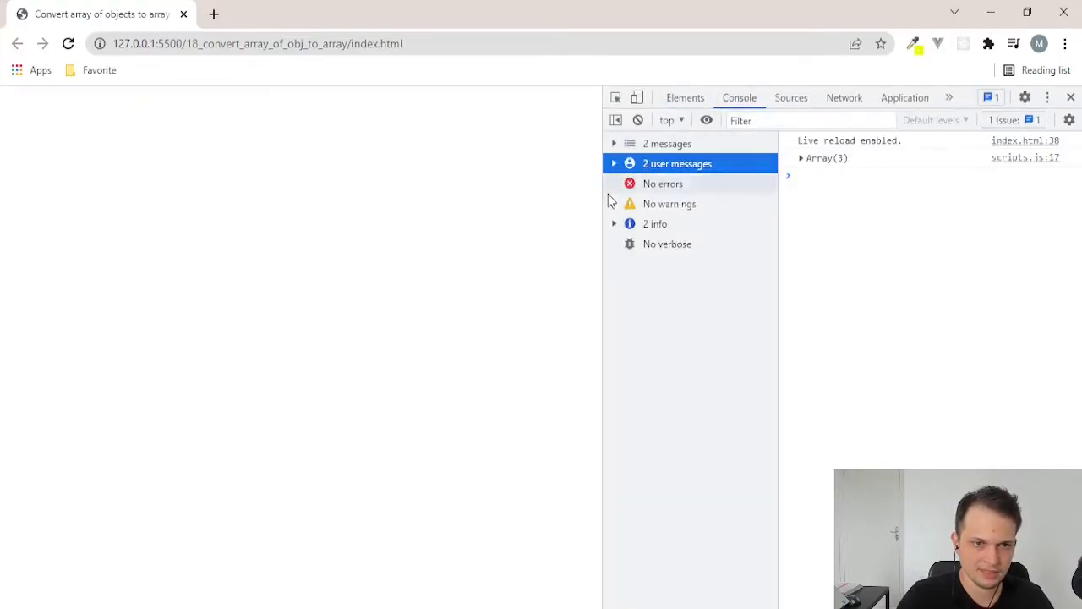
drag(603, 199, 467, 212)
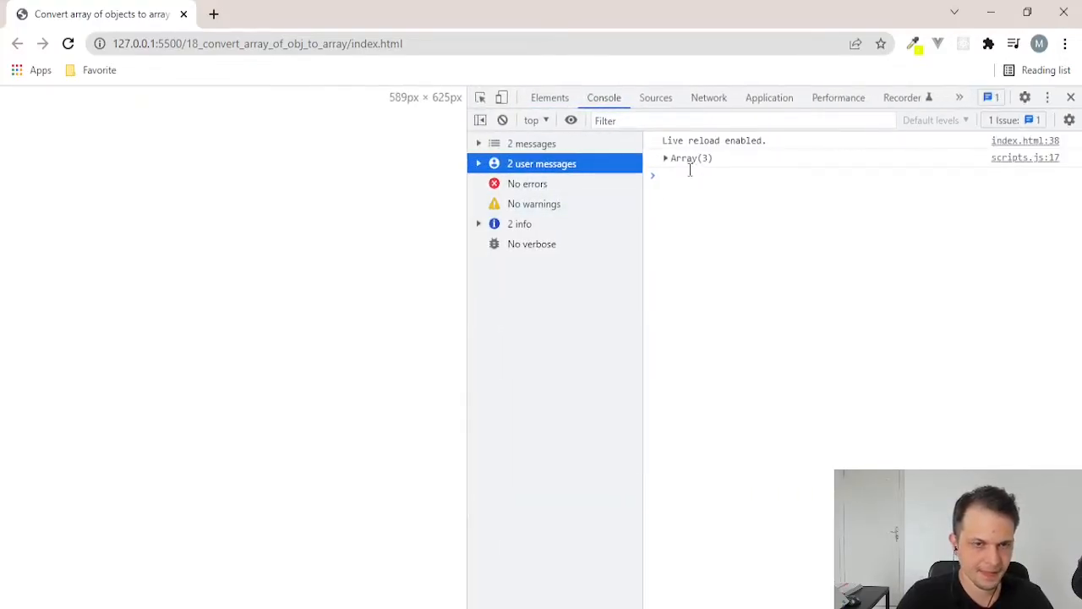
click(679, 159)
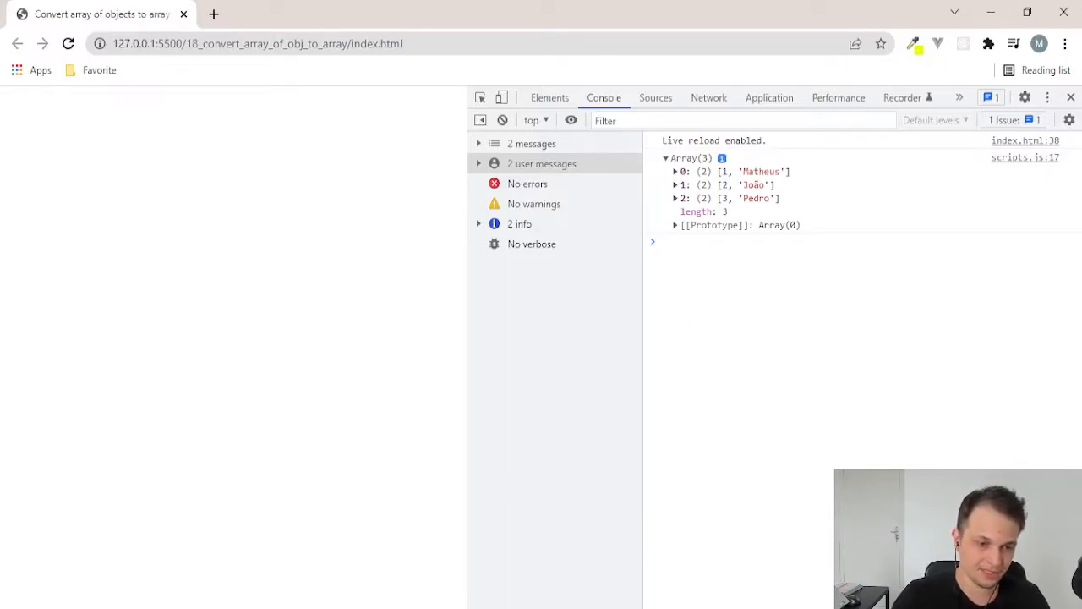
key(alt+Tab)
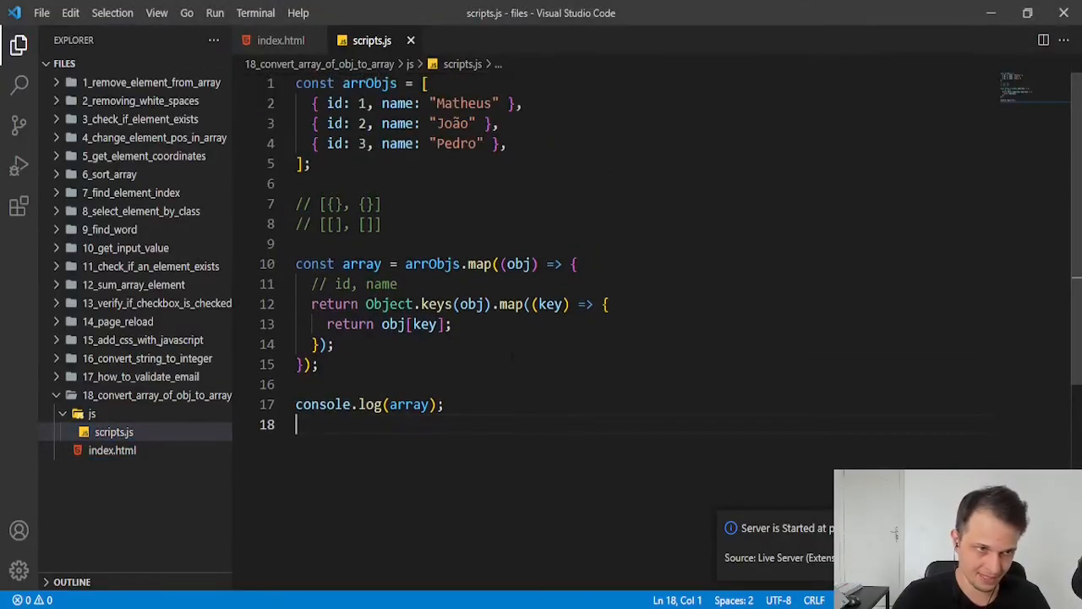
scroll(542, 296, down, 1)
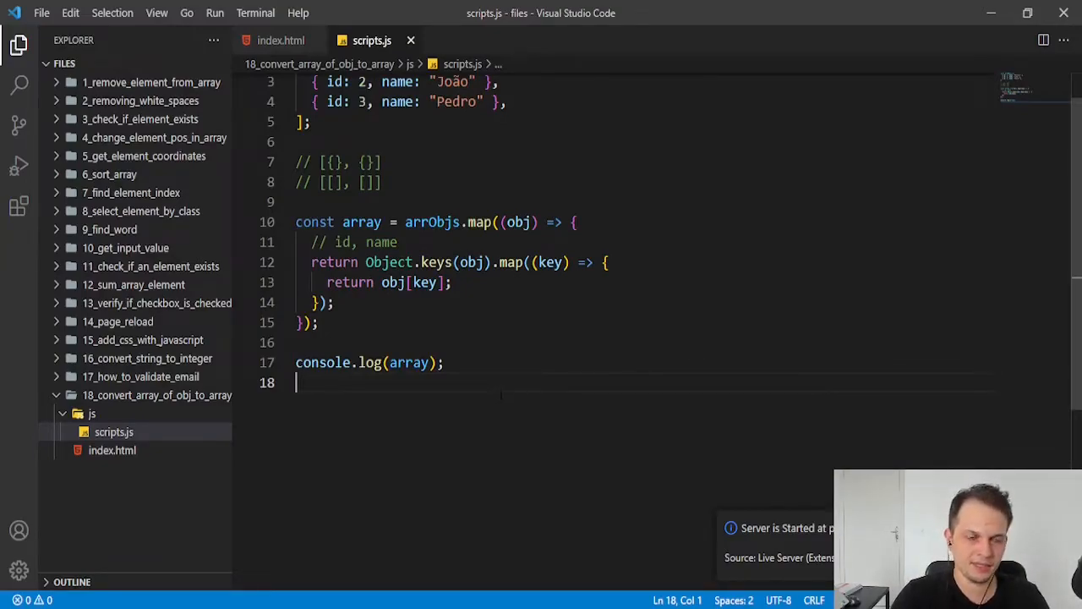
scroll(502, 393, up, 1)
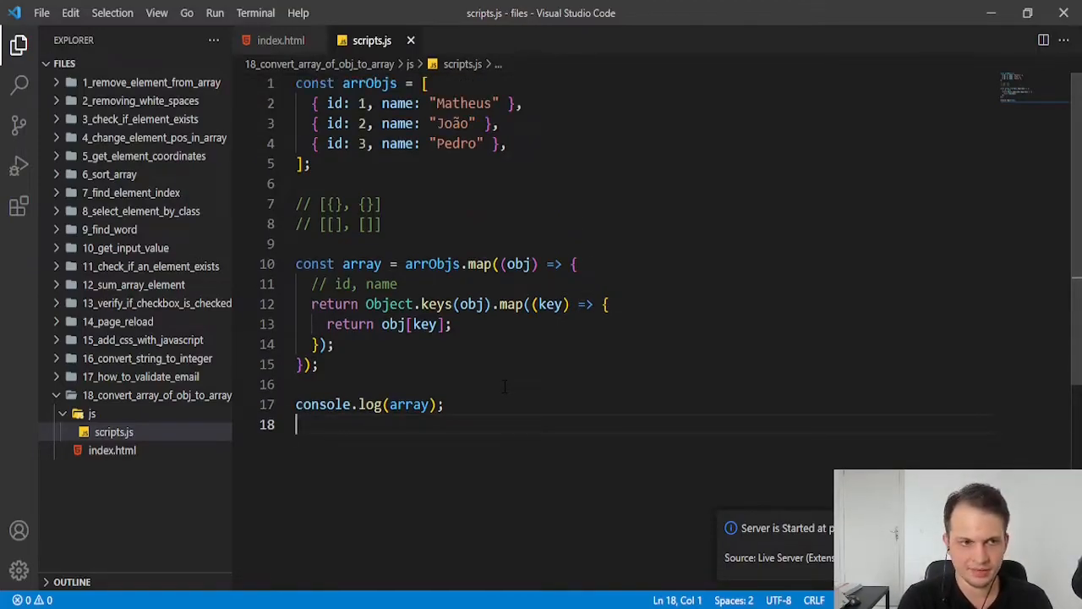
click(541, 163)
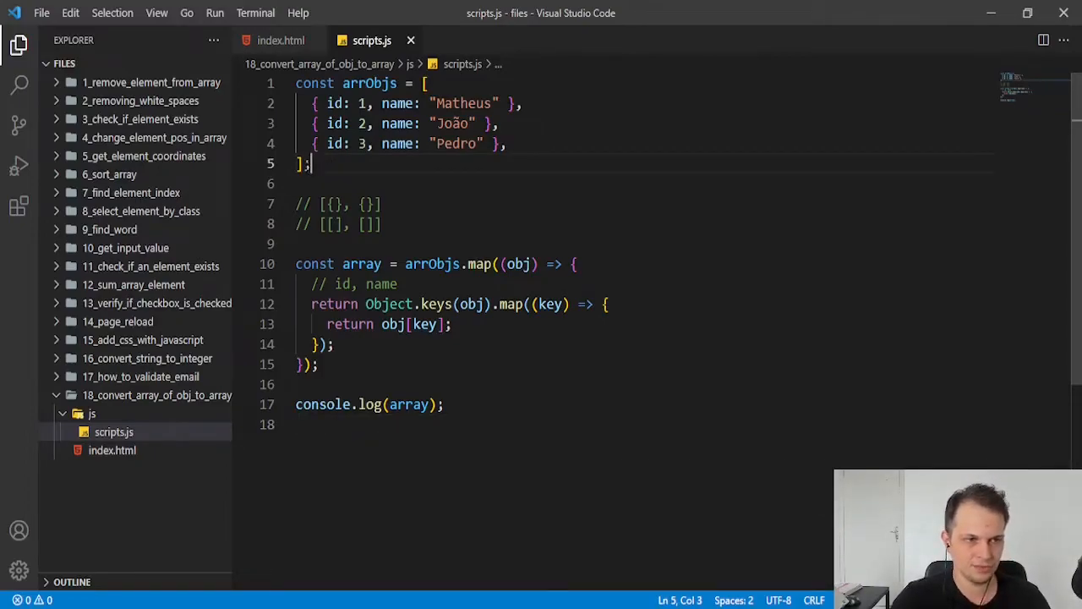
drag(303, 163, 406, 83)
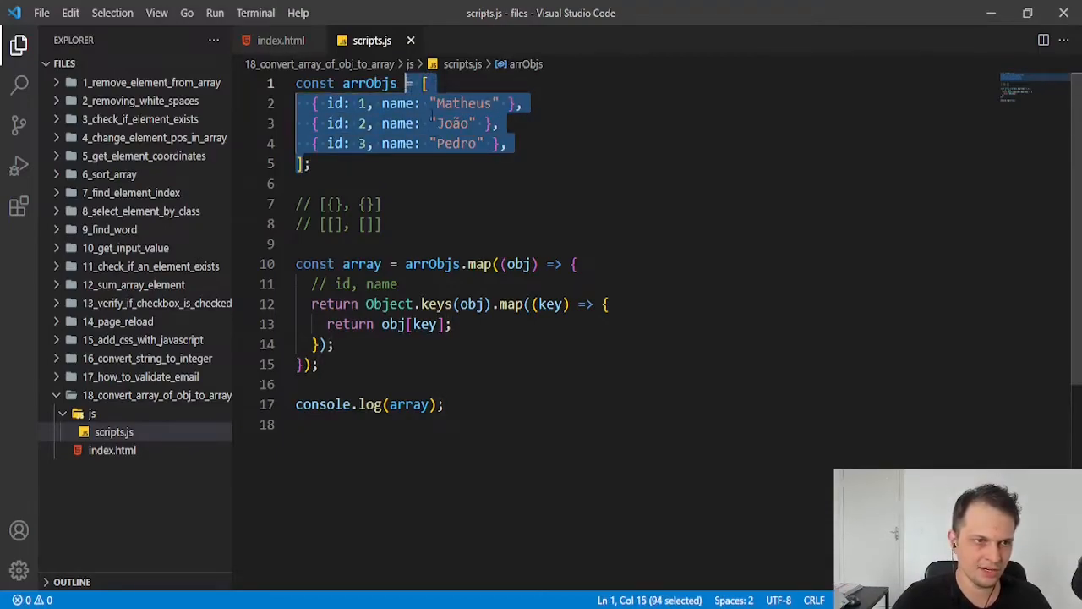
click(339, 164)
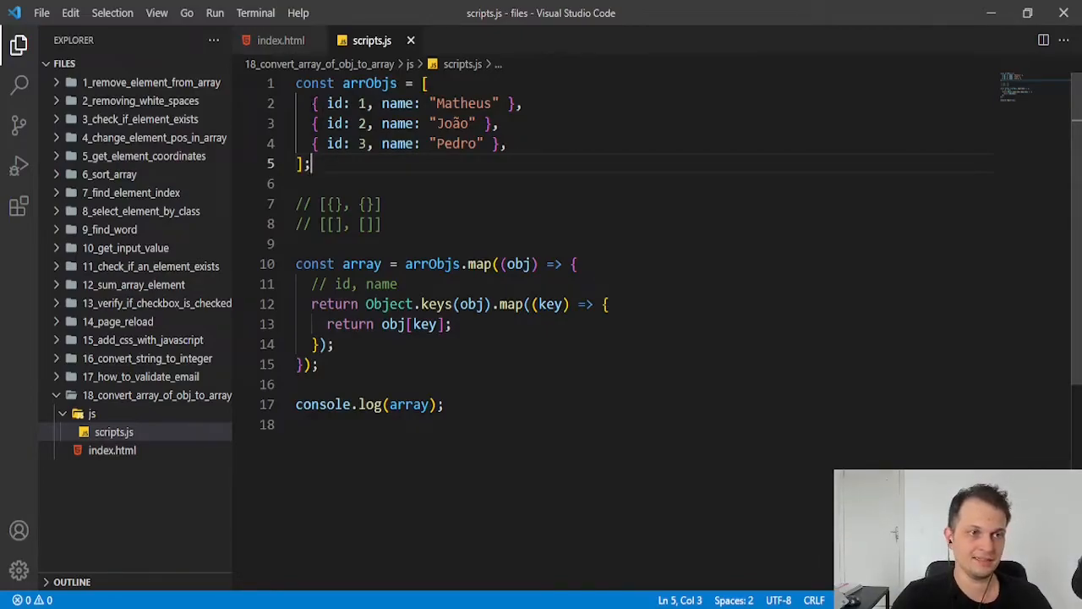
drag(311, 104, 355, 144)
click(423, 83)
drag(311, 103, 522, 103)
click(551, 112)
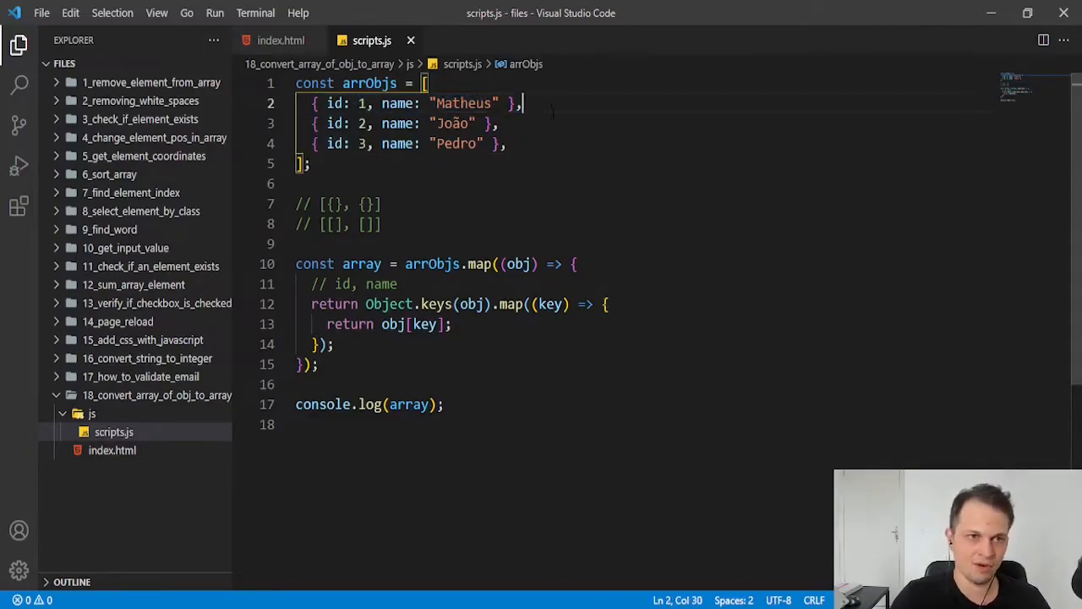
text( // literal ob)
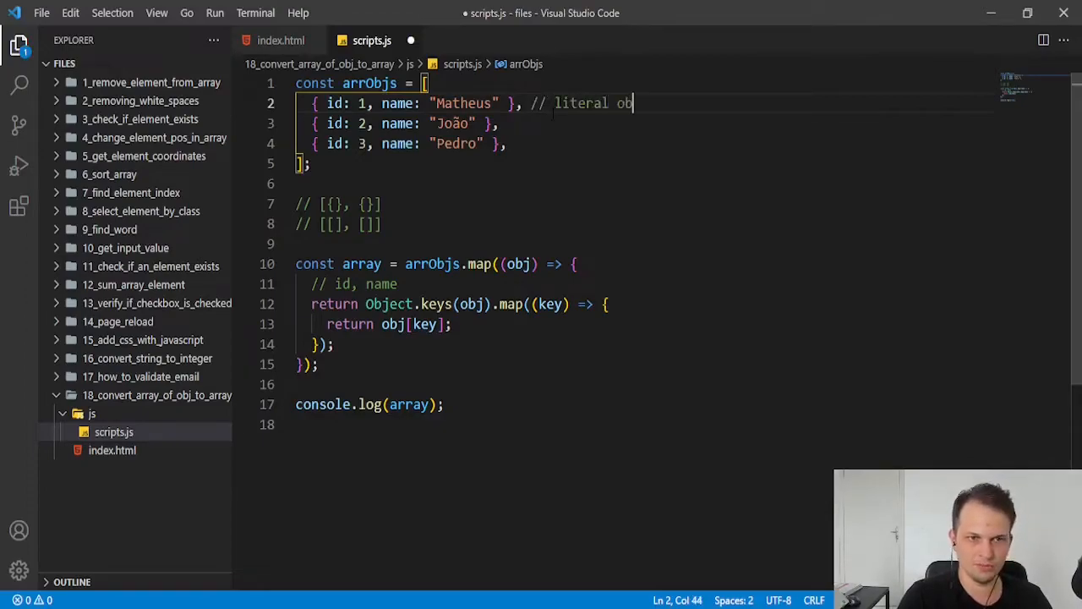
text(jects)
- Comment the first entry as // literal objects, save, and review the three object entries
key(ctrl+s)
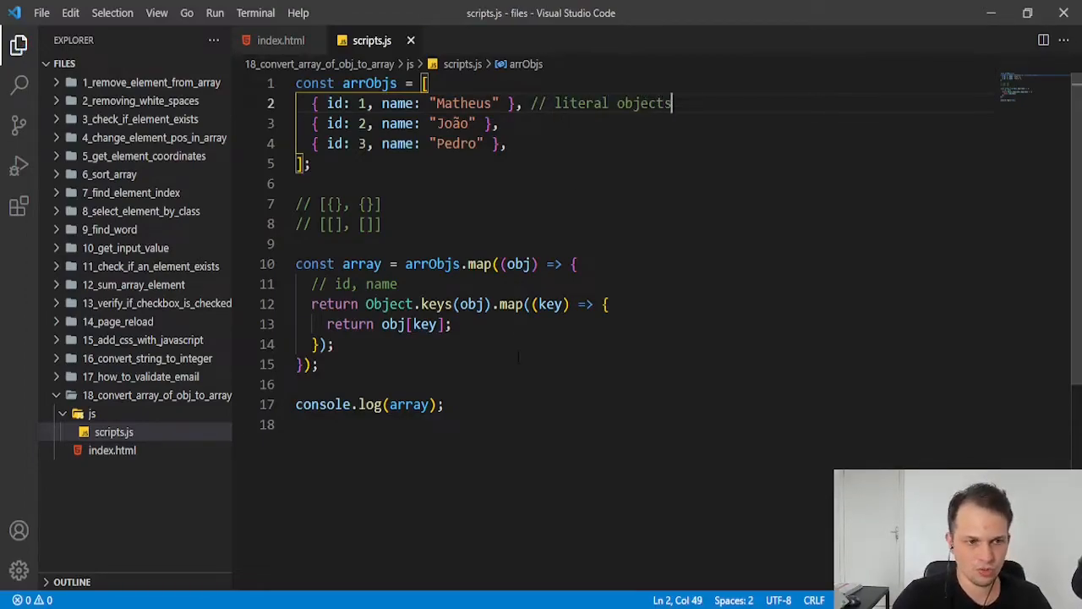
scroll(517, 358, down, 1)
scroll(472, 345, up, 1)
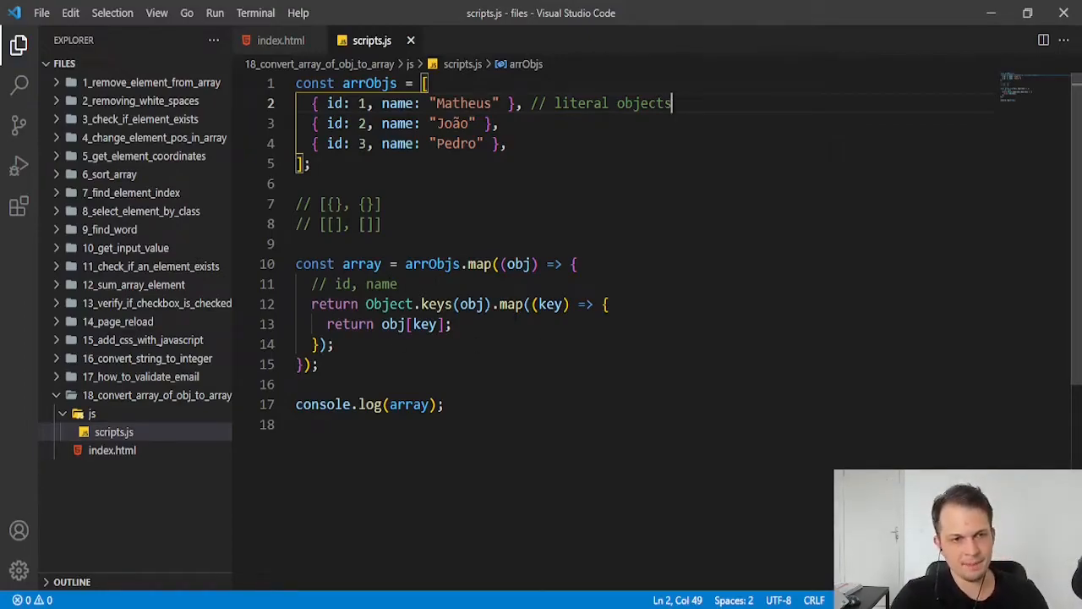
drag(508, 144, 278, 101)
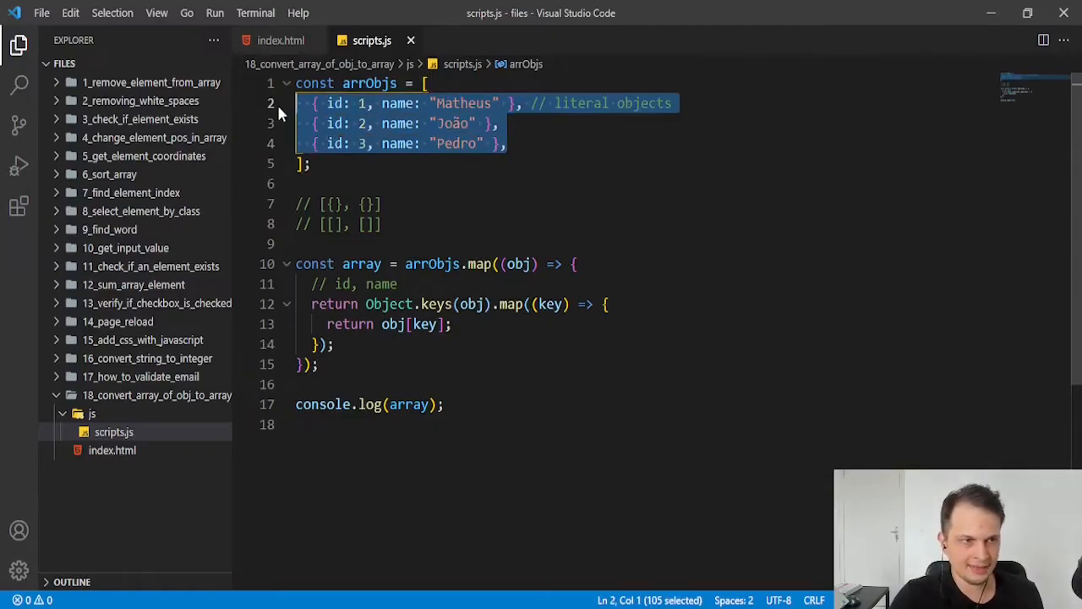
click(584, 103)
click(507, 143)
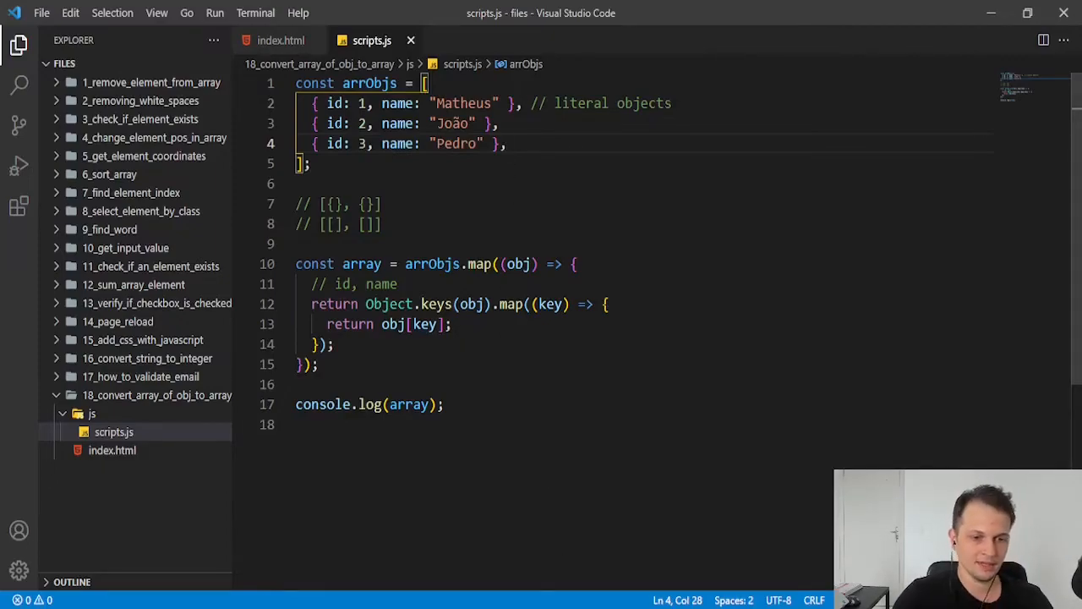
- Check the browser console's expanded array of three value pairs and return to the editor
key(alt+Tab)
click(699, 141)
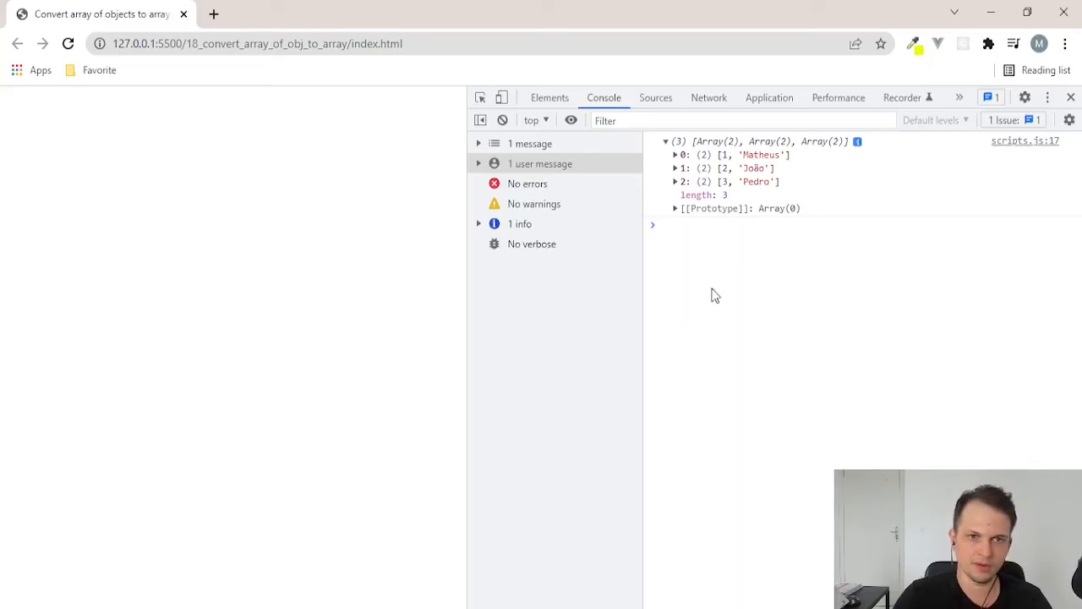
key(alt+Tab)
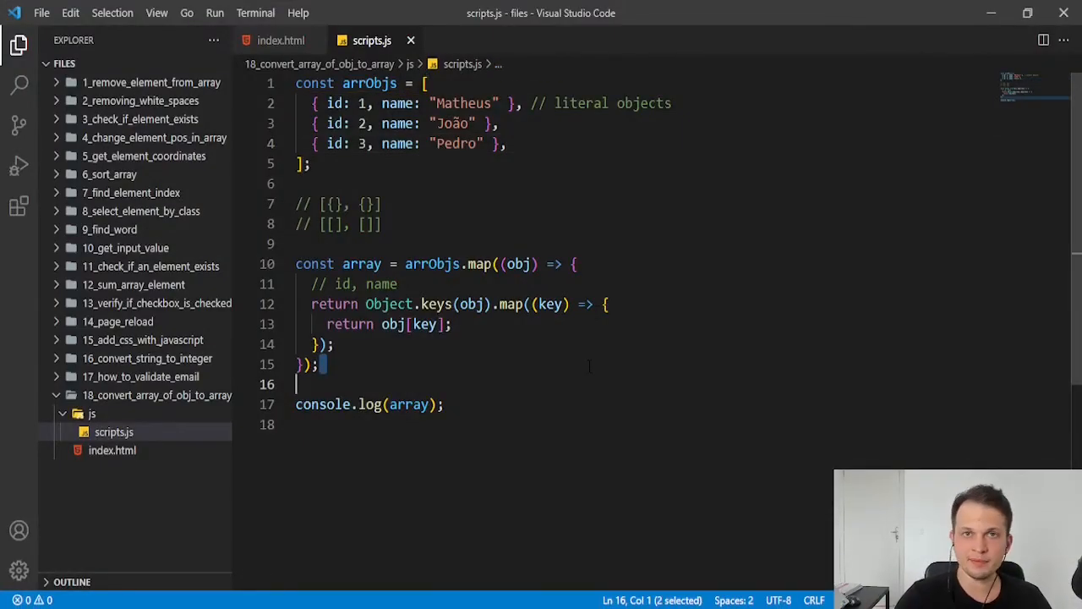
click(576, 365)
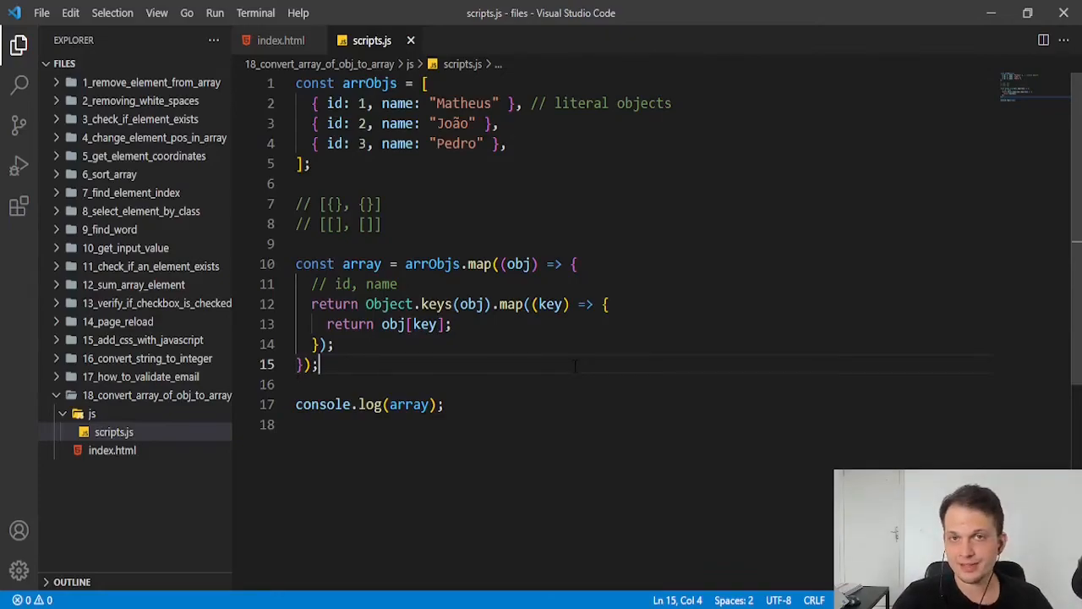